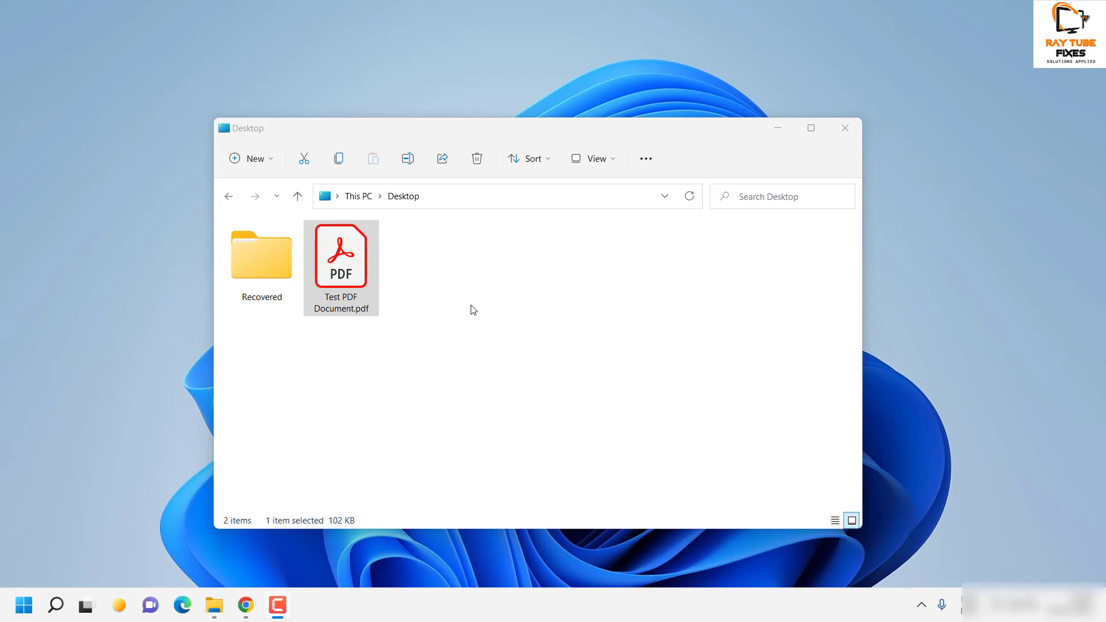
Step: Show the Open with app list for Test PDF Document.pdf in File Explorer
{"action": "left_click", "coordinate": [333, 286]}
{"action": "right_click", "coordinate": [335, 284]}
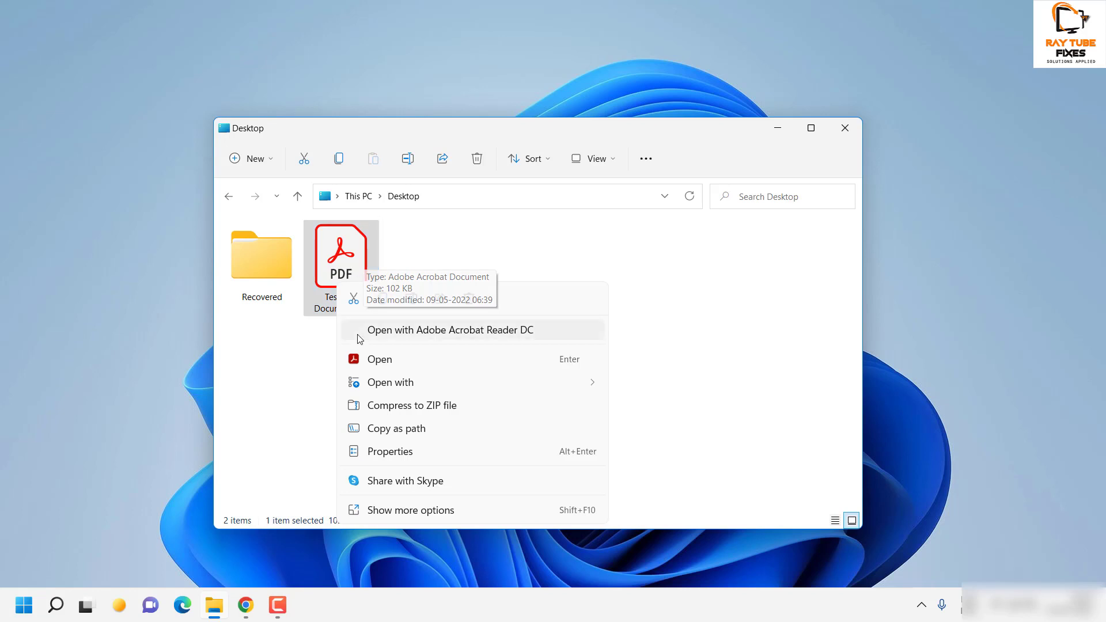
{"action": "mouse_move", "coordinate": [386, 392]}
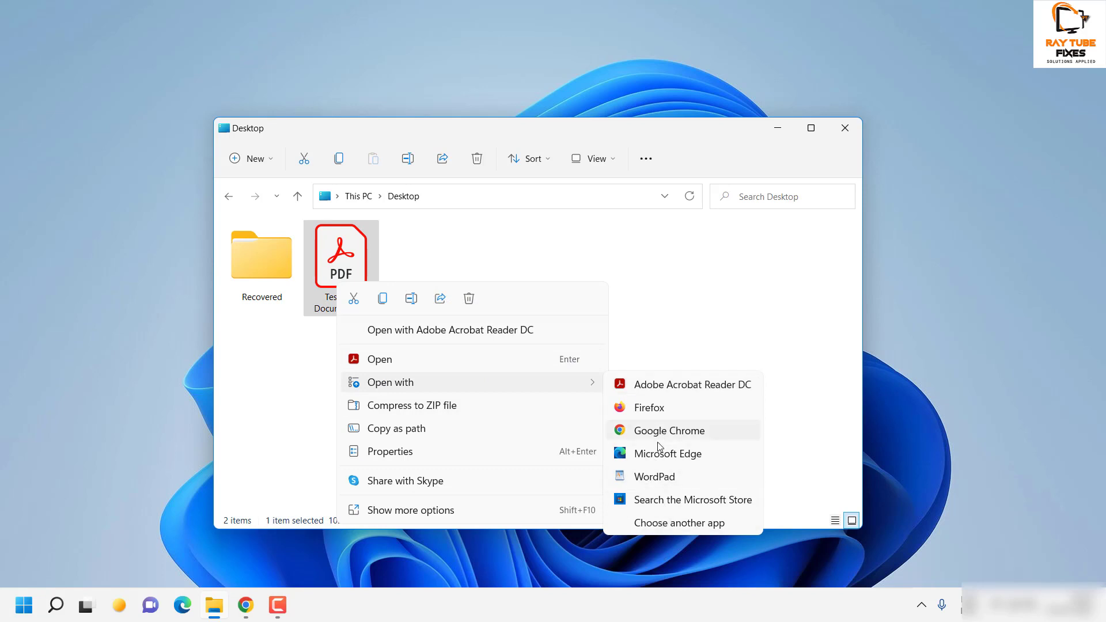
Step: Pick Word from the More apps list to open Test PDF Document.pdf
{"action": "left_click", "coordinate": [677, 524]}
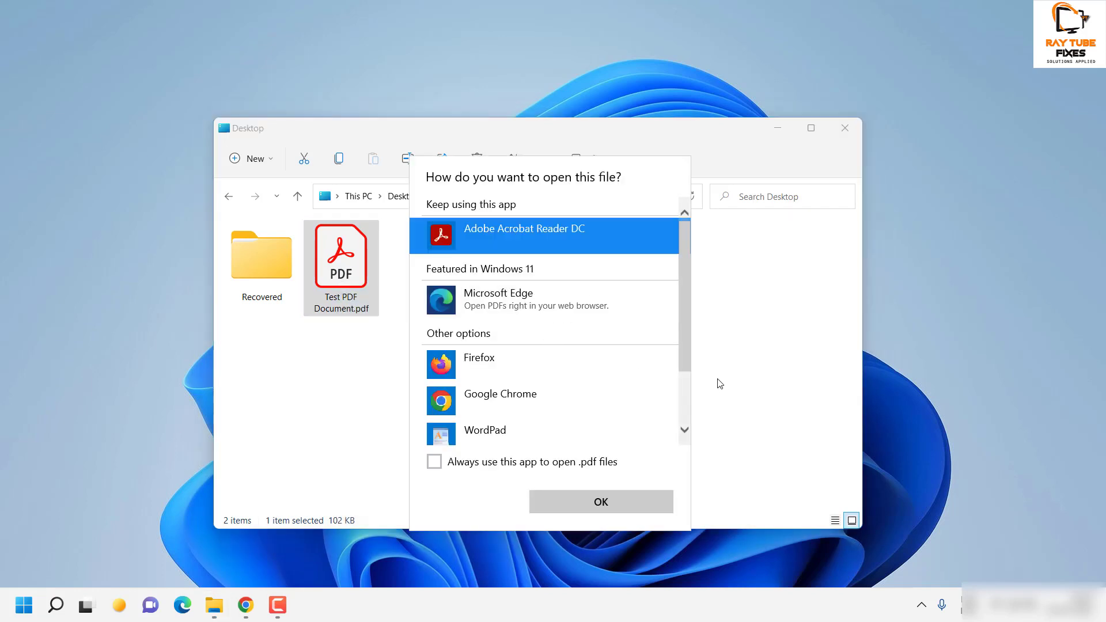
{"action": "left_click_drag", "start_coordinate": [682, 338], "coordinate": [677, 414]}
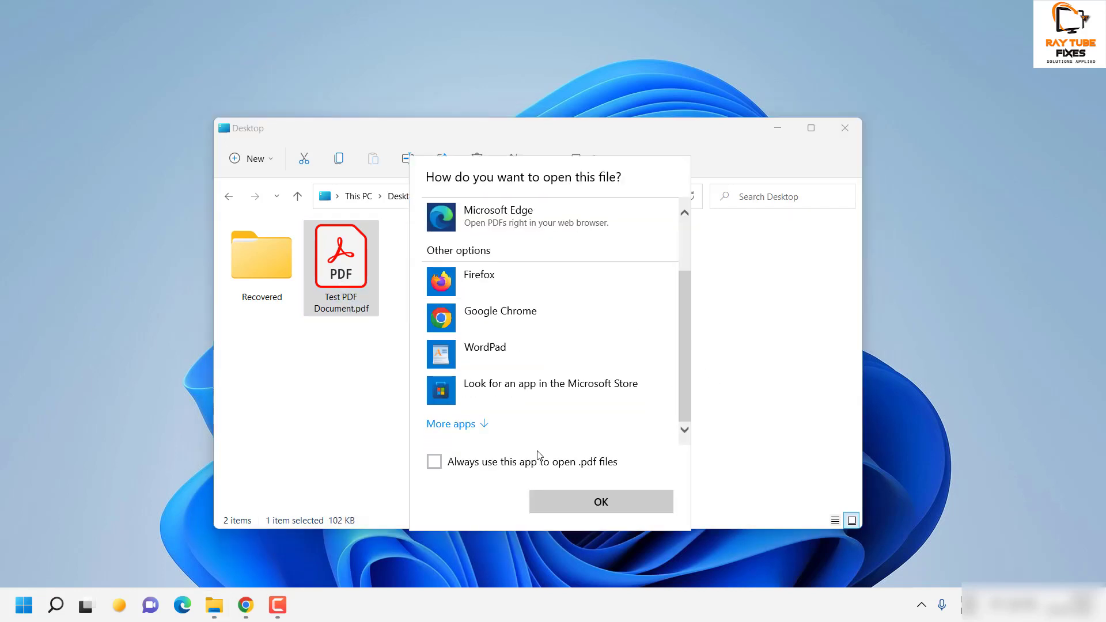
{"action": "left_click", "coordinate": [481, 428]}
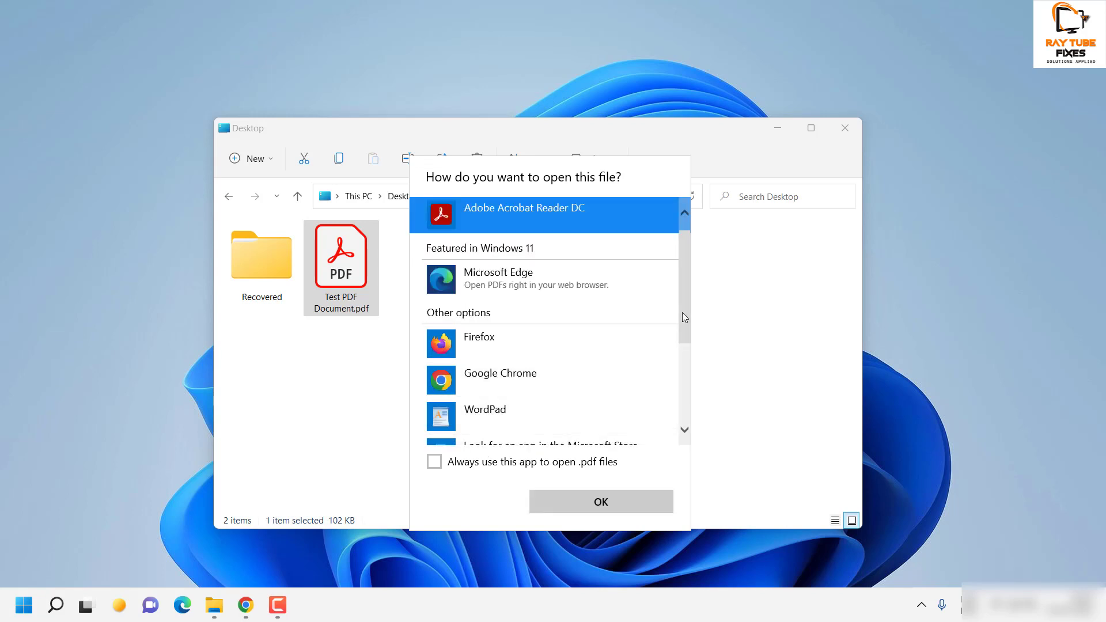
{"action": "left_click_drag", "start_coordinate": [684, 317], "coordinate": [688, 425]}
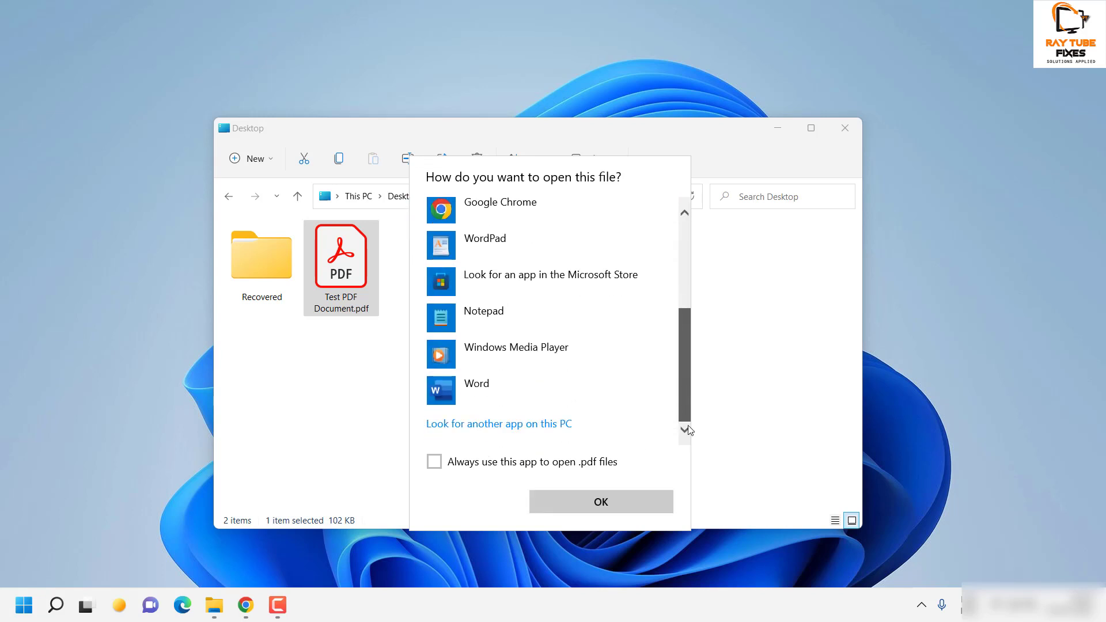
{"action": "left_click", "coordinate": [500, 395]}
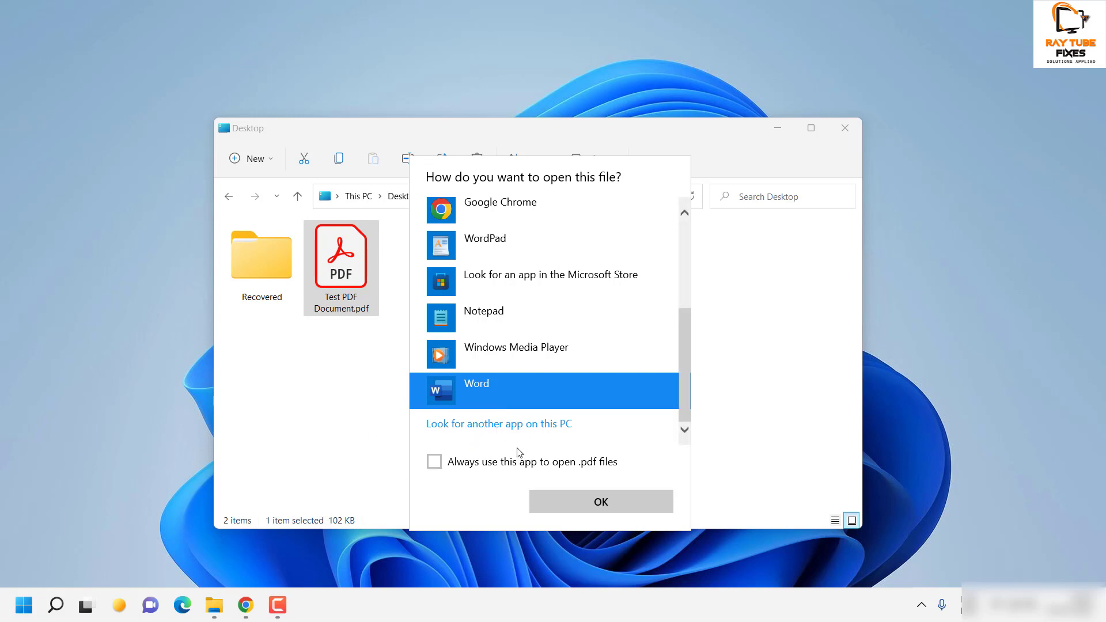
{"action": "left_click", "coordinate": [597, 502]}
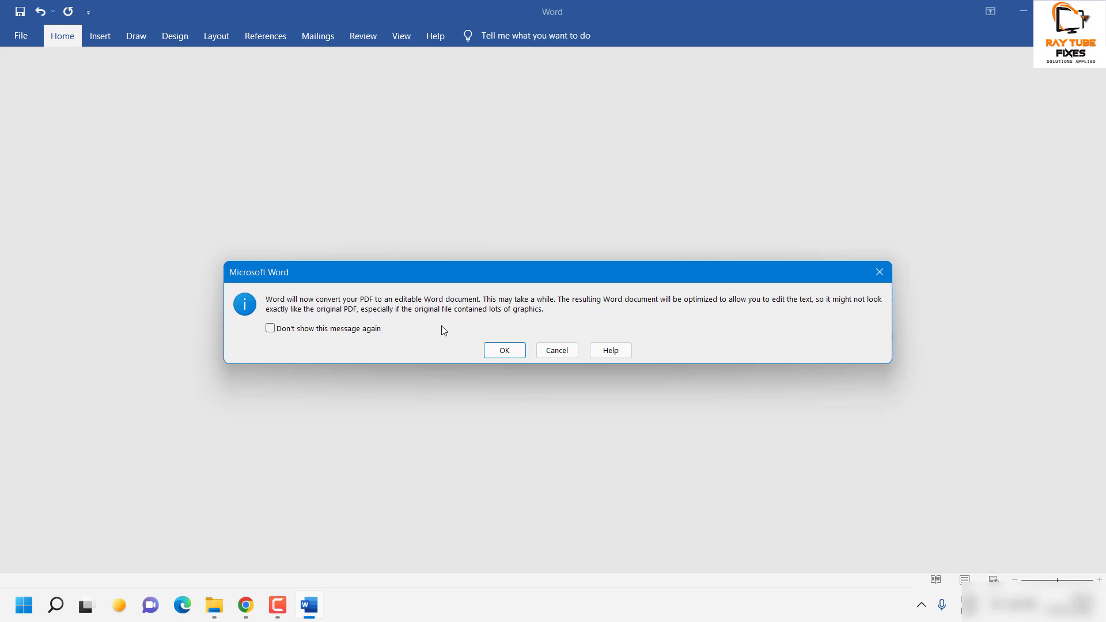
Step: Accept the PDF conversion and replace all document text with 'TEST'
{"action": "left_click", "coordinate": [503, 352]}
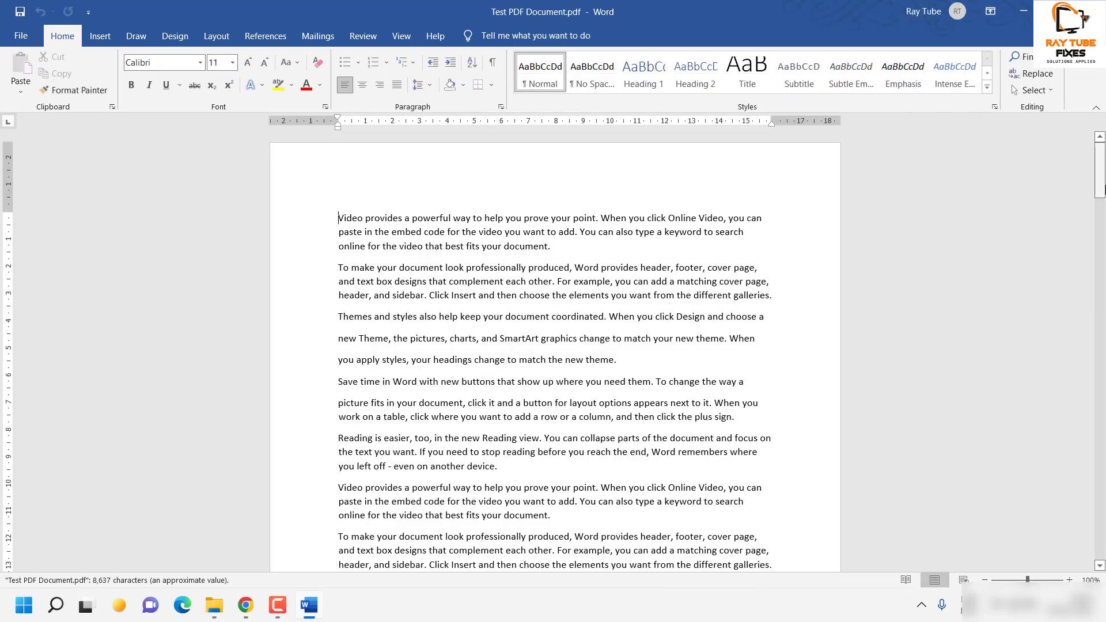
{"action": "left_click_drag", "start_coordinate": [1102, 190], "coordinate": [1101, 275]}
{"action": "key", "text": "ctrl+a"}
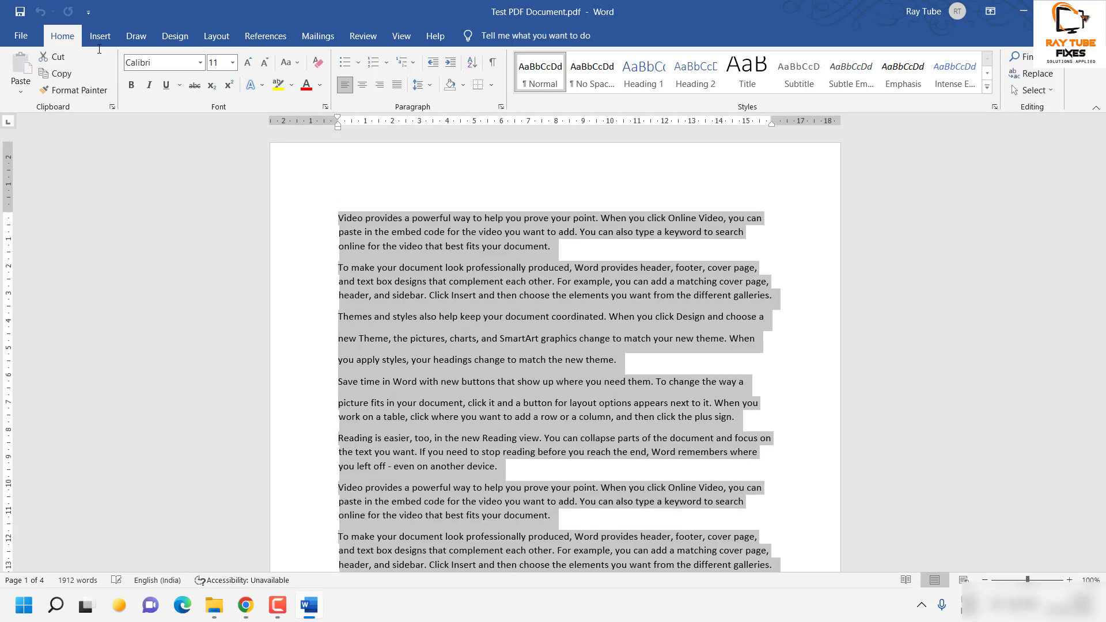
{"action": "type", "text": "TEST"}
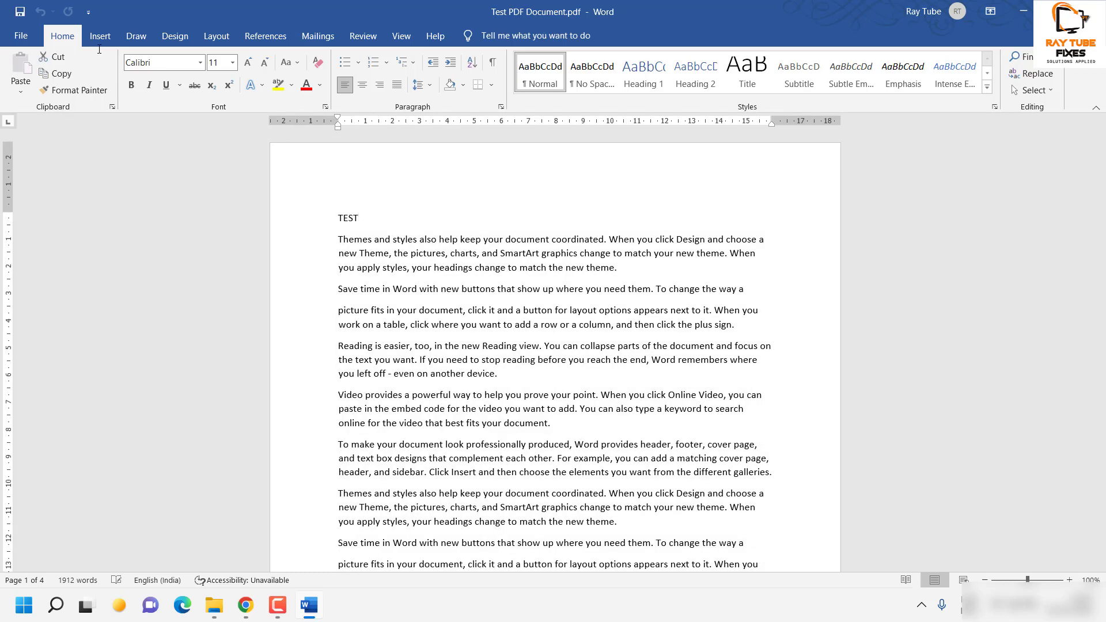
Step: Format 'TEST' as bold 36 pt Eras Bold ITC with yellow highlighting
{"action": "left_click", "coordinate": [239, 220]}
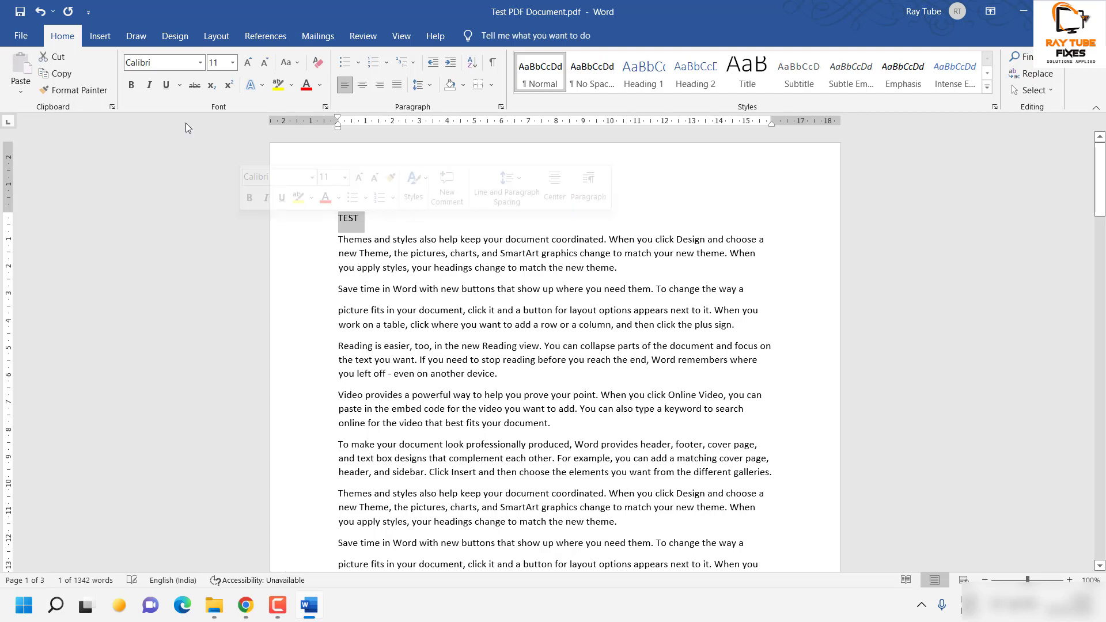
{"action": "left_click", "coordinate": [132, 85]}
{"action": "left_click", "coordinate": [247, 63]}
{"action": "left_click", "coordinate": [247, 64]}
{"action": "left_click", "coordinate": [248, 64]}
{"action": "left_click", "coordinate": [247, 63]}
{"action": "left_click", "coordinate": [248, 64]}
{"action": "left_click", "coordinate": [247, 63]}
{"action": "left_click", "coordinate": [247, 63]}
{"action": "left_click", "coordinate": [187, 64]}
{"action": "type", "text": "Eras Bold ITC"}
{"action": "key", "text": "Return"}
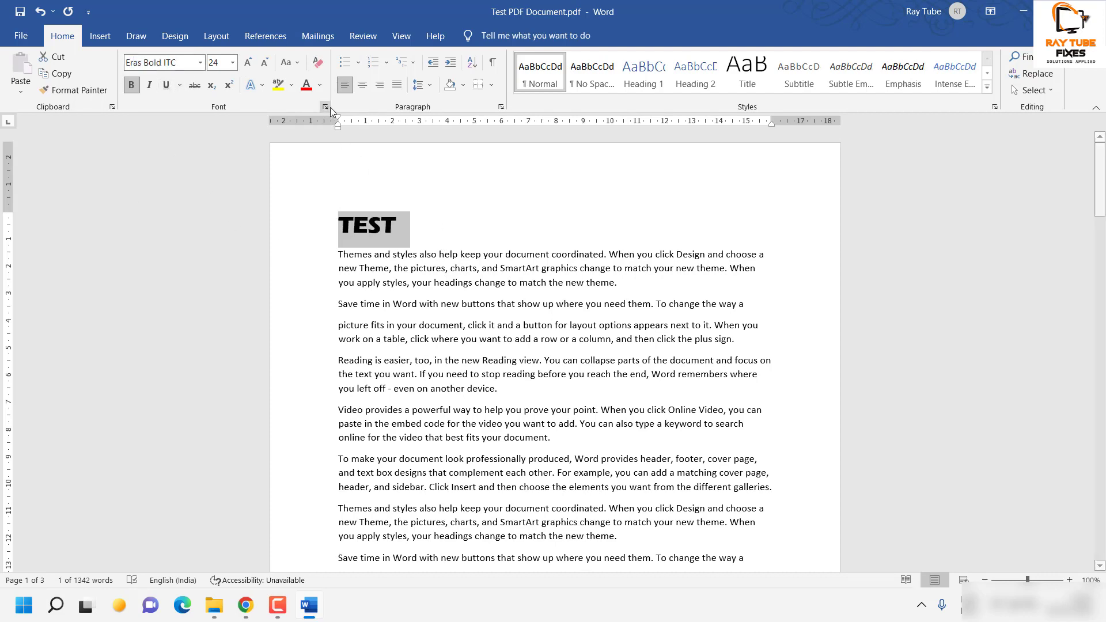
{"action": "left_click", "coordinate": [248, 62]}
{"action": "left_click", "coordinate": [247, 63]}
{"action": "left_click", "coordinate": [247, 62]}
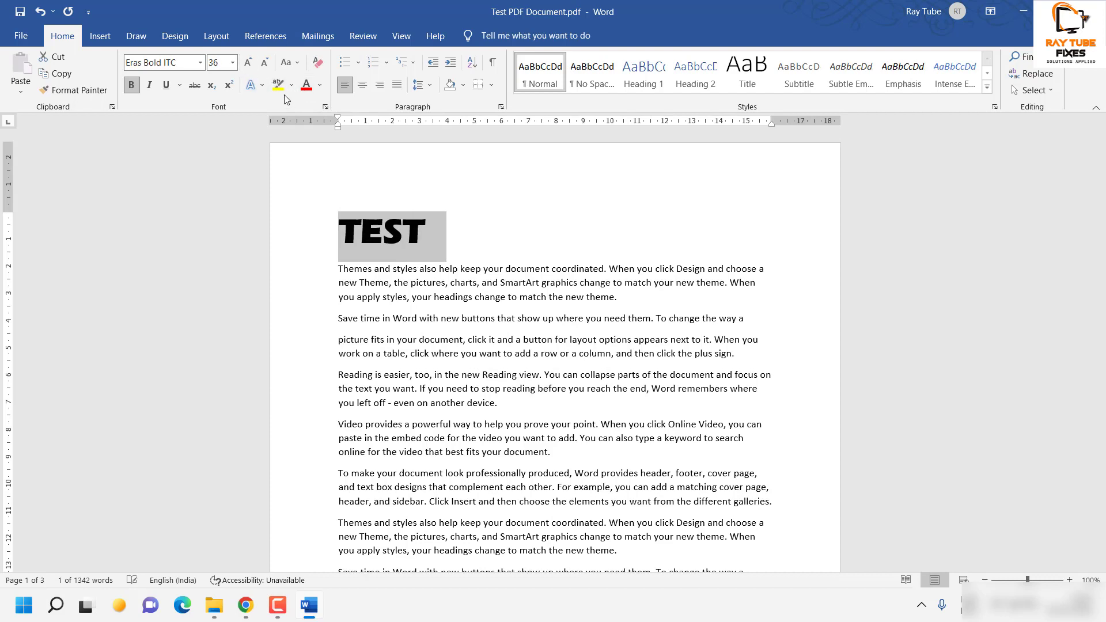
{"action": "left_click", "coordinate": [278, 86]}
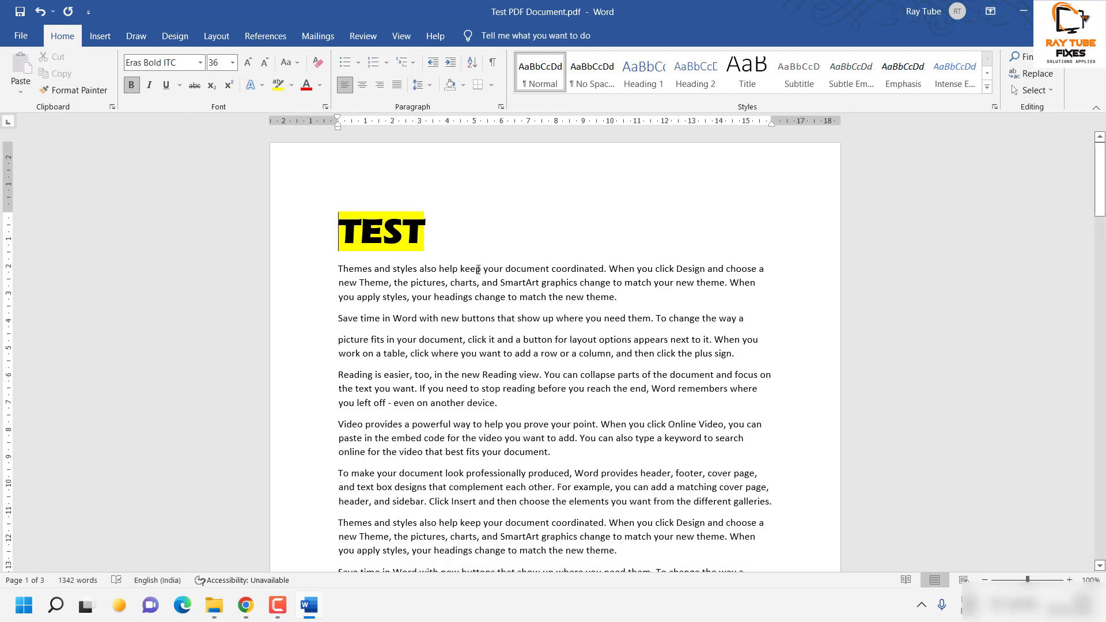
Step: Export the document as the PDF Test PDF Document on the Desktop via Create PDF/XPS
{"action": "key", "text": "F12"}
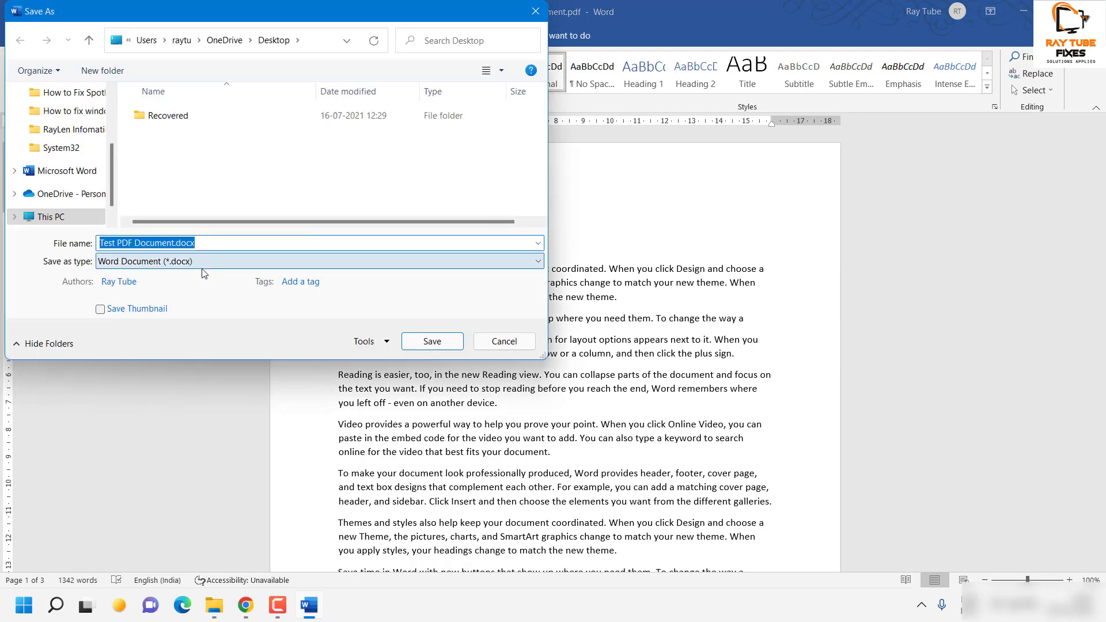
{"action": "key", "text": "Escape"}
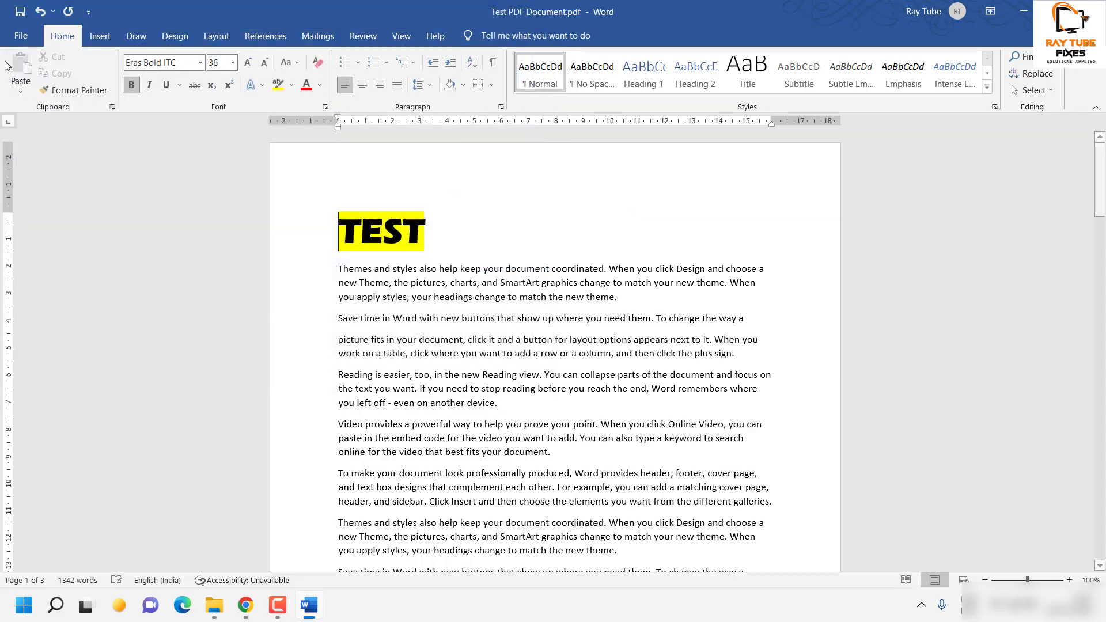
{"action": "left_click", "coordinate": [26, 36]}
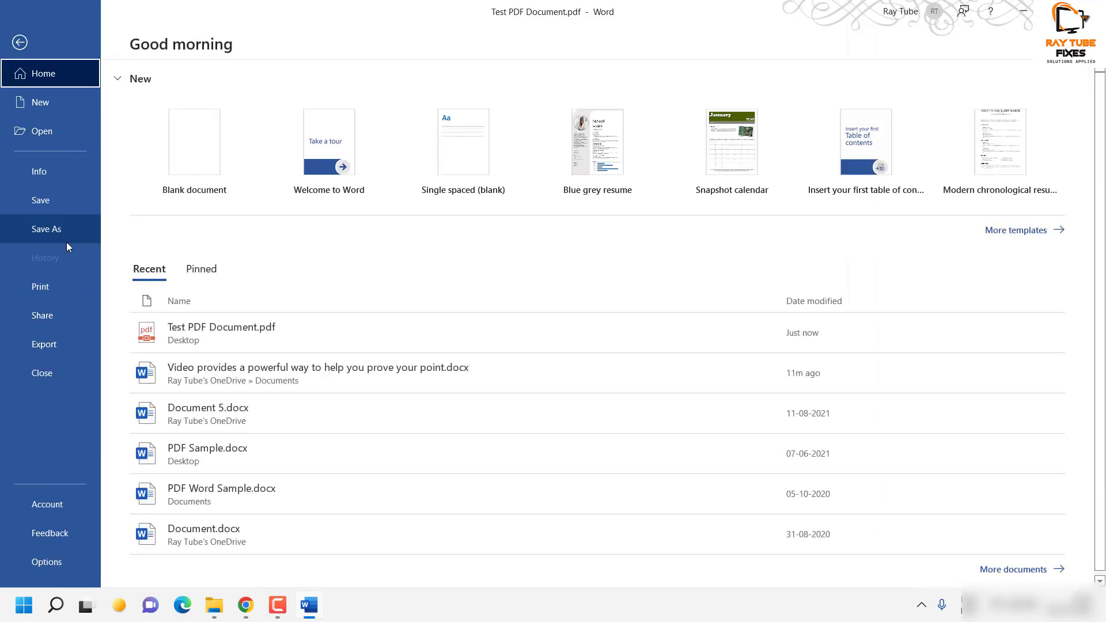
{"action": "left_click", "coordinate": [54, 356]}
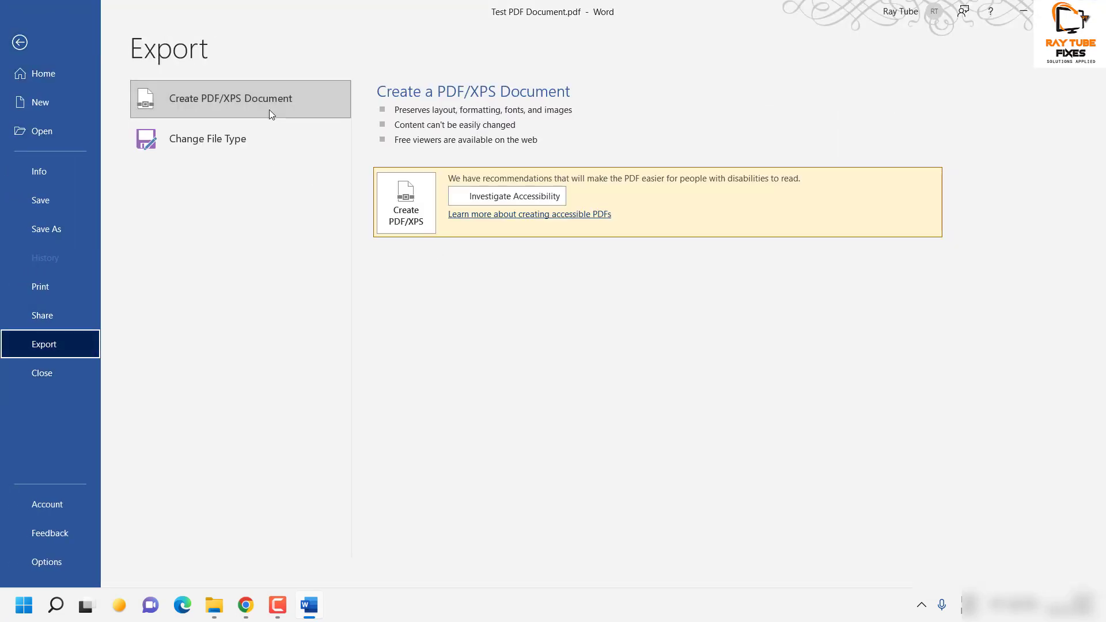
{"action": "left_click", "coordinate": [403, 219]}
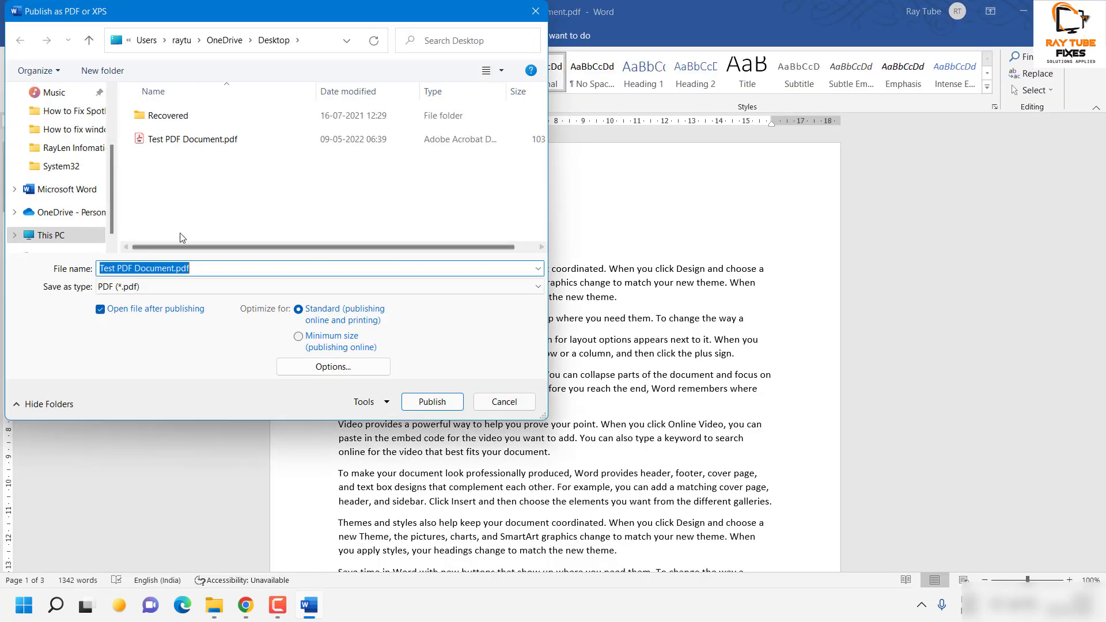
{"action": "left_click", "coordinate": [135, 269]}
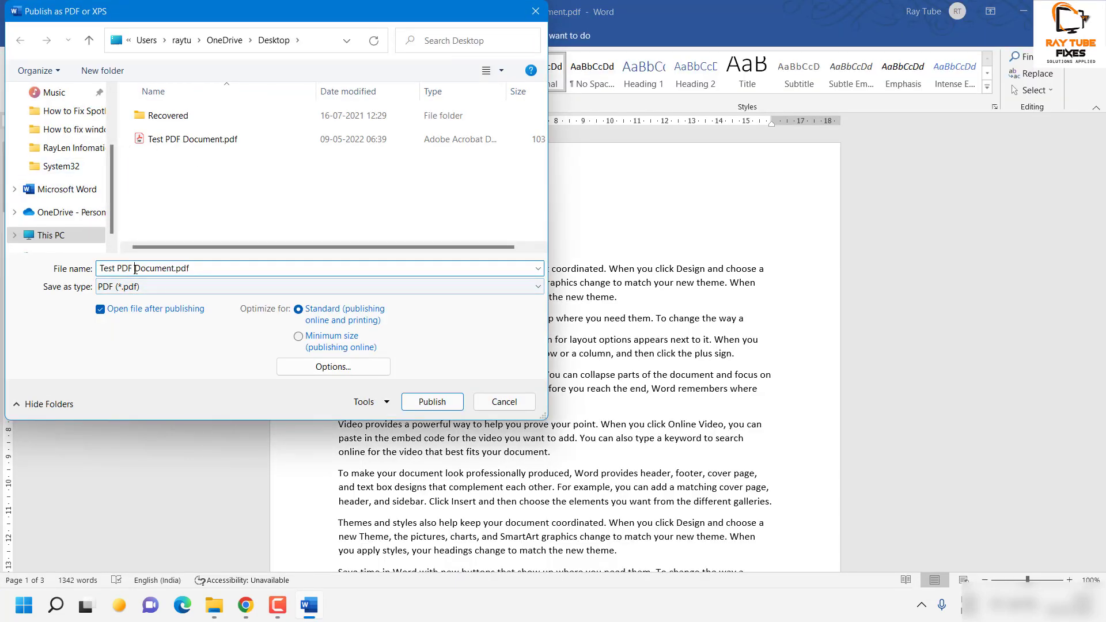
{"action": "left_click", "coordinate": [178, 270]}
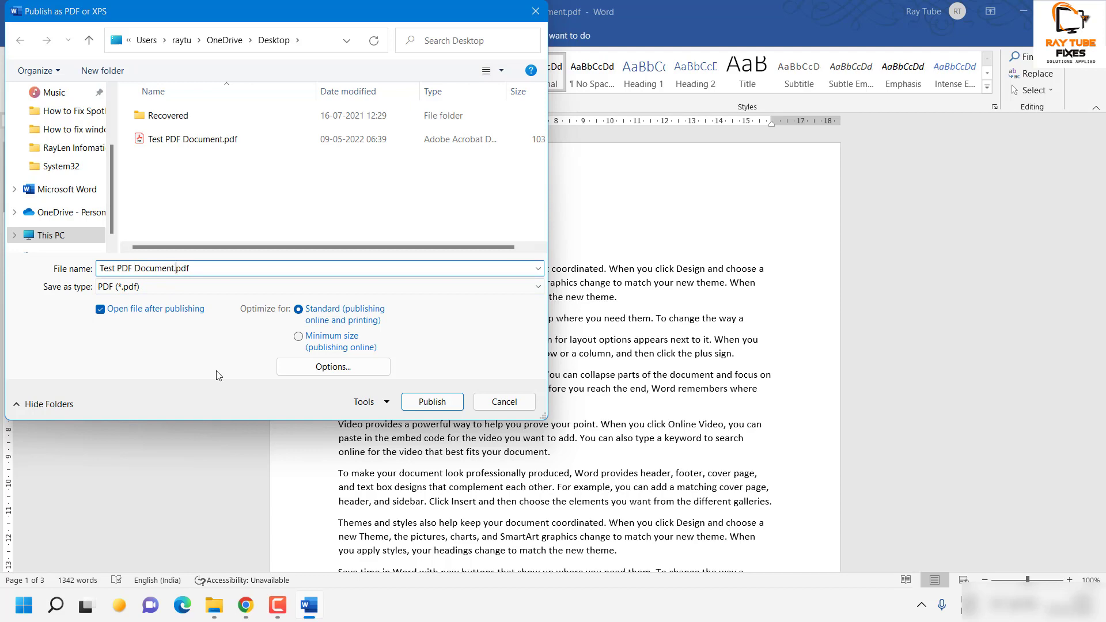
{"action": "key", "text": "Left"}
{"action": "key", "text": "Return"}
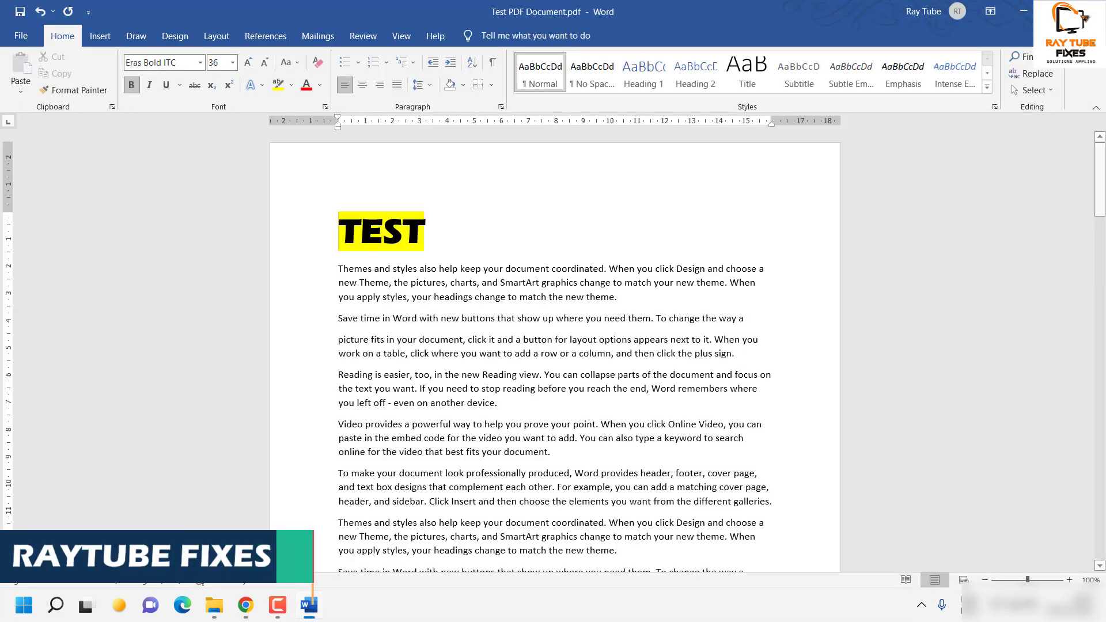
Step: Close Word without saving and open Test PDF Document1.pdf in Acrobat Reader
{"action": "key", "text": "alt+F4"}
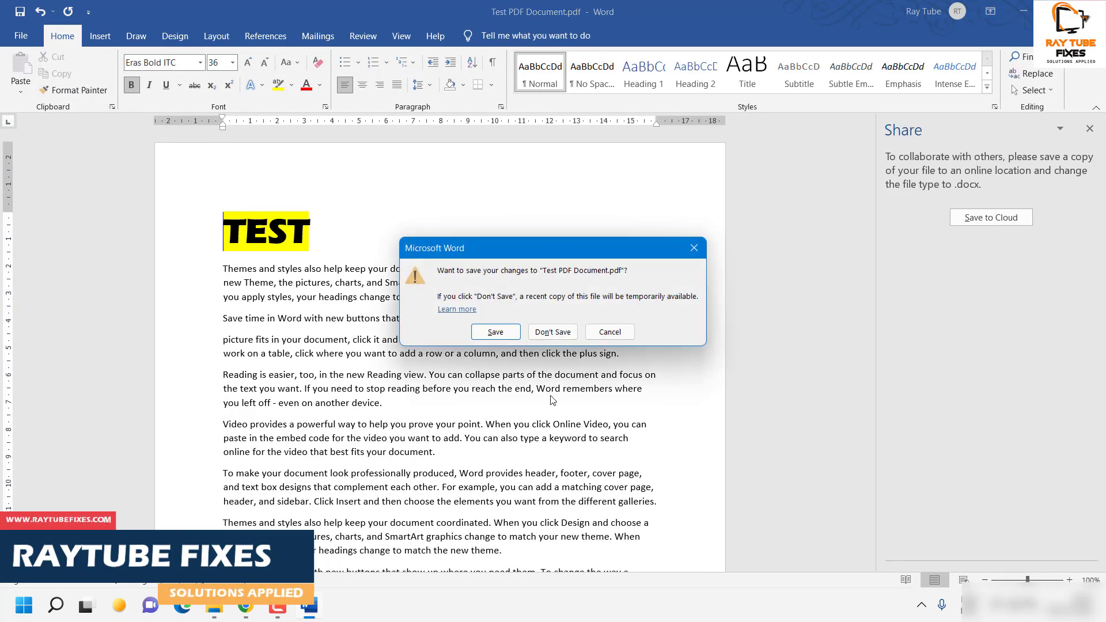
{"action": "left_click", "coordinate": [552, 332]}
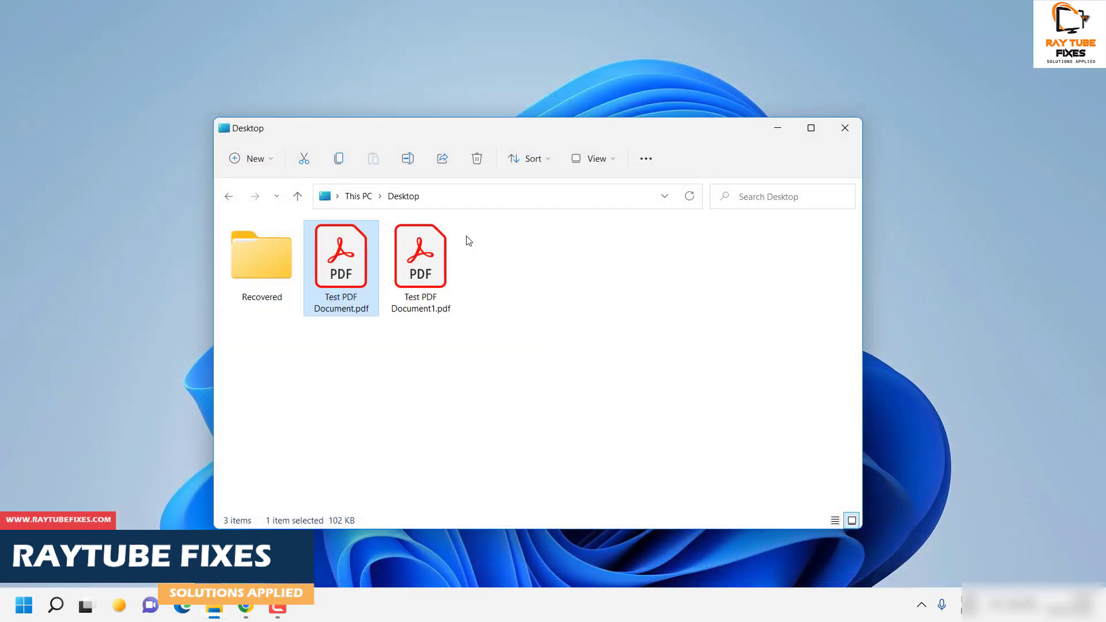
{"action": "left_click", "coordinate": [417, 280]}
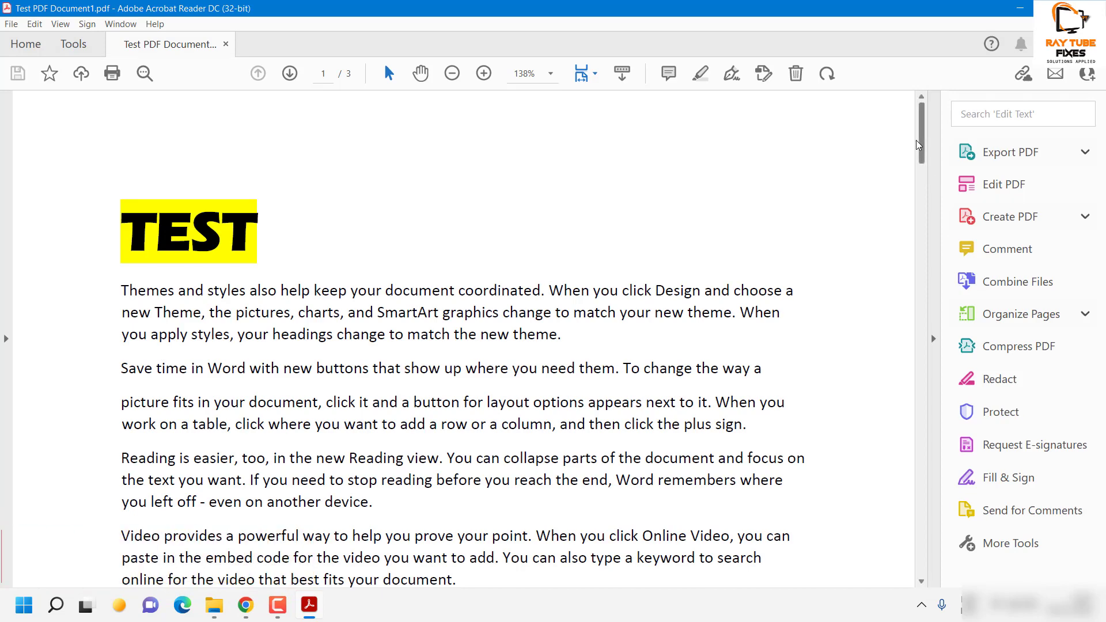
Step: Scroll through Test PDF Document1.pdf to check the highlighted TEST heading
{"action": "scroll", "coordinate": [461, 346], "scroll_direction": "down", "scroll_amount": 4}
{"action": "scroll", "coordinate": [309, 270], "scroll_direction": "up", "scroll_amount": 4}
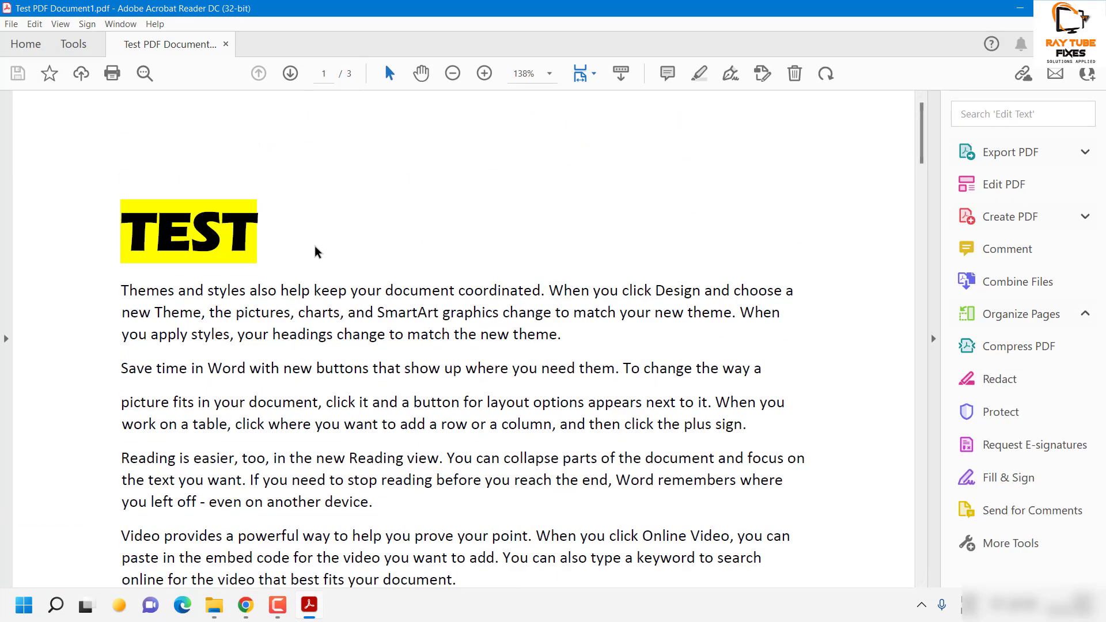
{"action": "scroll", "coordinate": [449, 418], "scroll_direction": "down", "scroll_amount": 5}
{"action": "scroll", "coordinate": [449, 418], "scroll_direction": "down", "scroll_amount": 15}
{"action": "scroll", "coordinate": [450, 432], "scroll_direction": "down", "scroll_amount": 20}
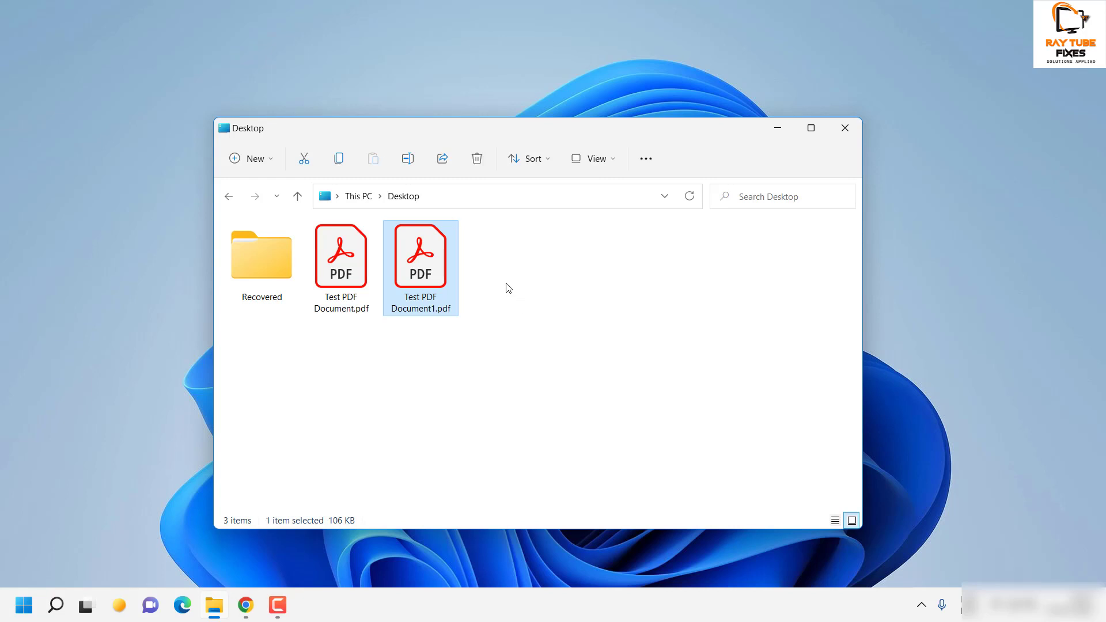
Step: Create a blank Google Docs document and go to the Open dialog's Upload section
{"action": "left_click", "coordinate": [246, 605]}
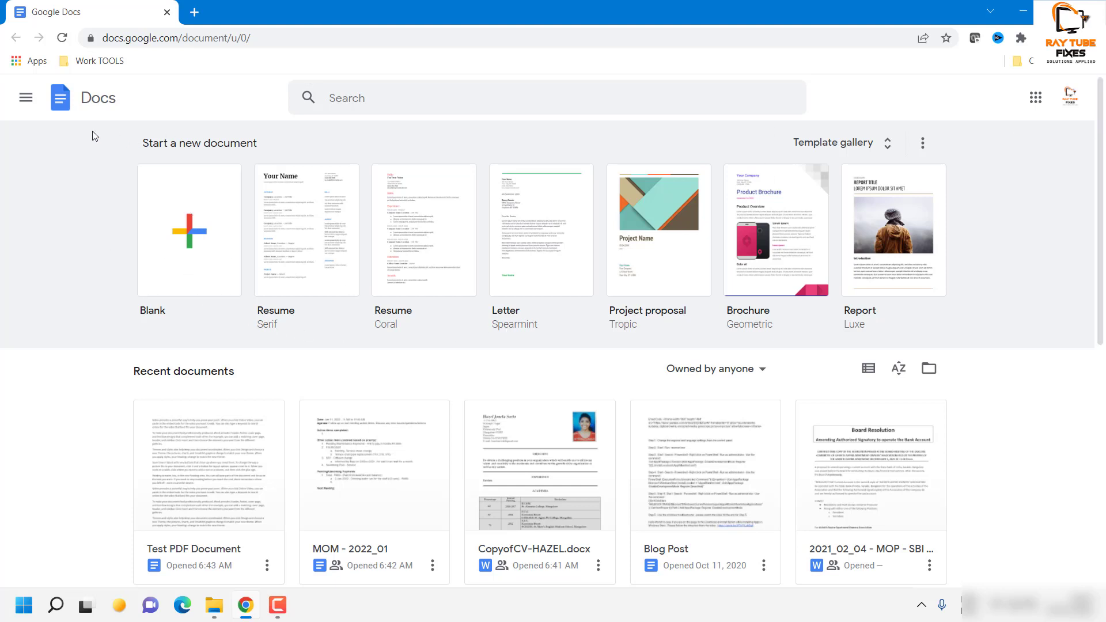
{"action": "left_click", "coordinate": [191, 240]}
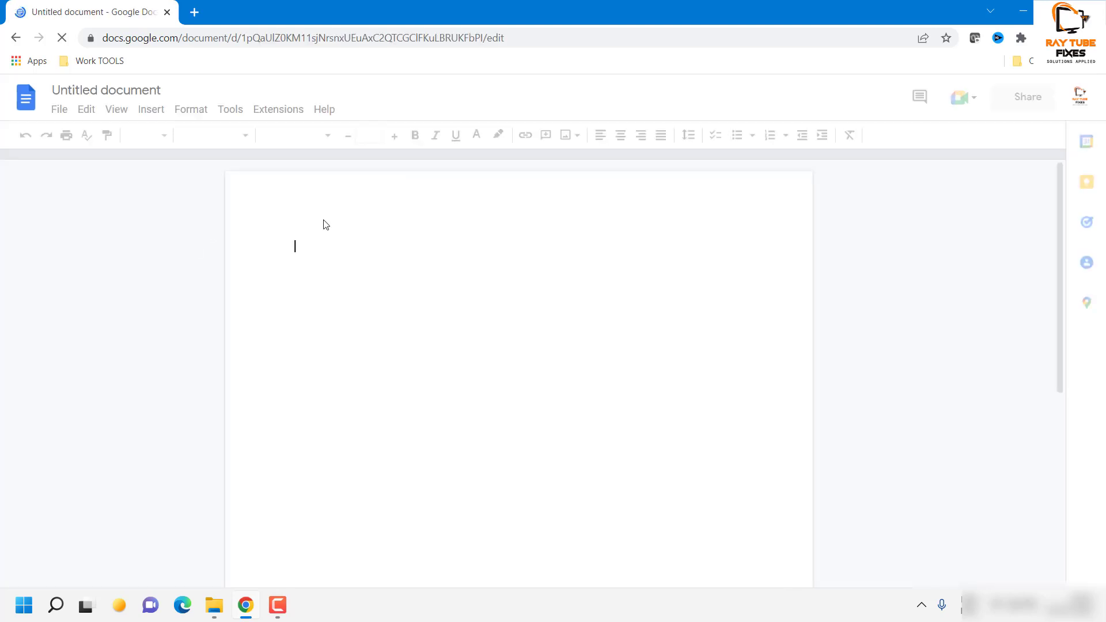
{"action": "left_click", "coordinate": [58, 111]}
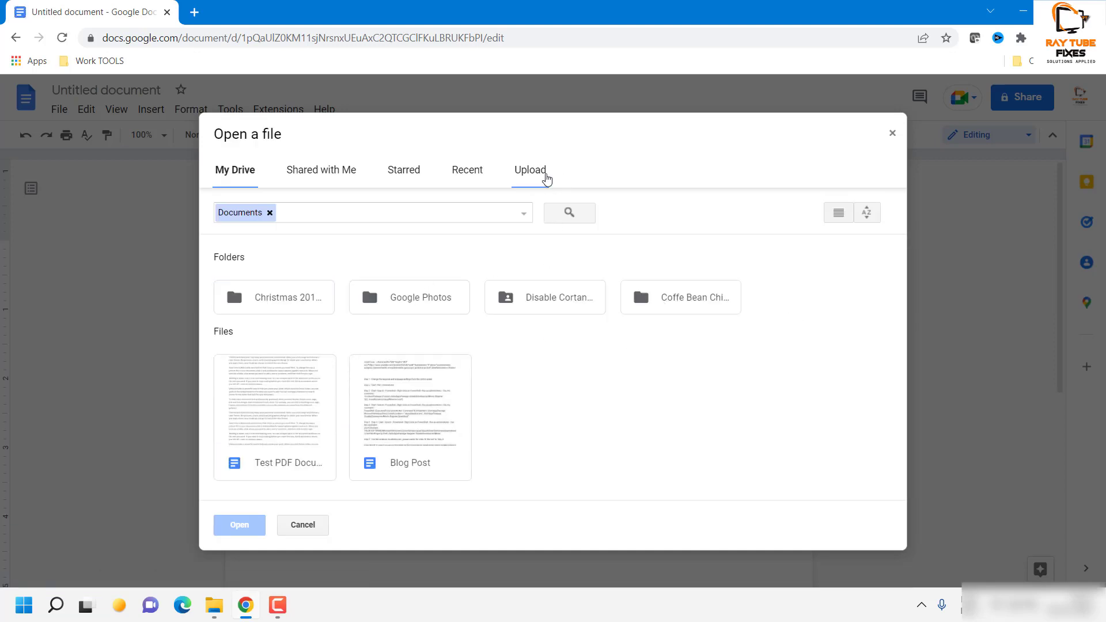
{"action": "left_click", "coordinate": [544, 175]}
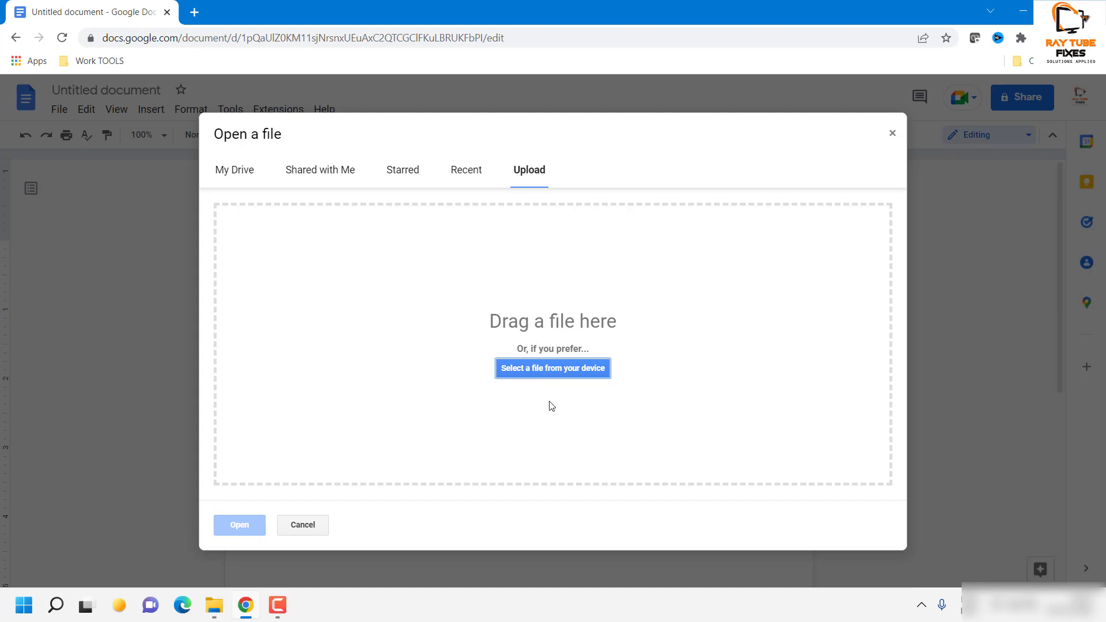
Step: Upload Test PDF Document.pdf from the Desktop into Google Docs
{"action": "left_click", "coordinate": [565, 373]}
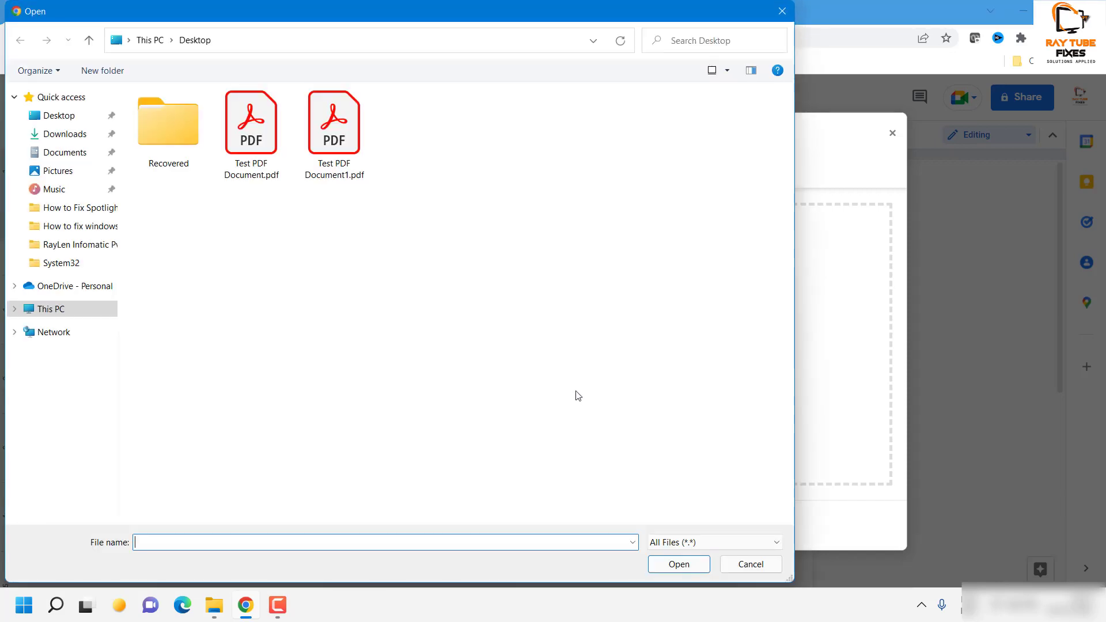
{"action": "left_click", "coordinate": [262, 142]}
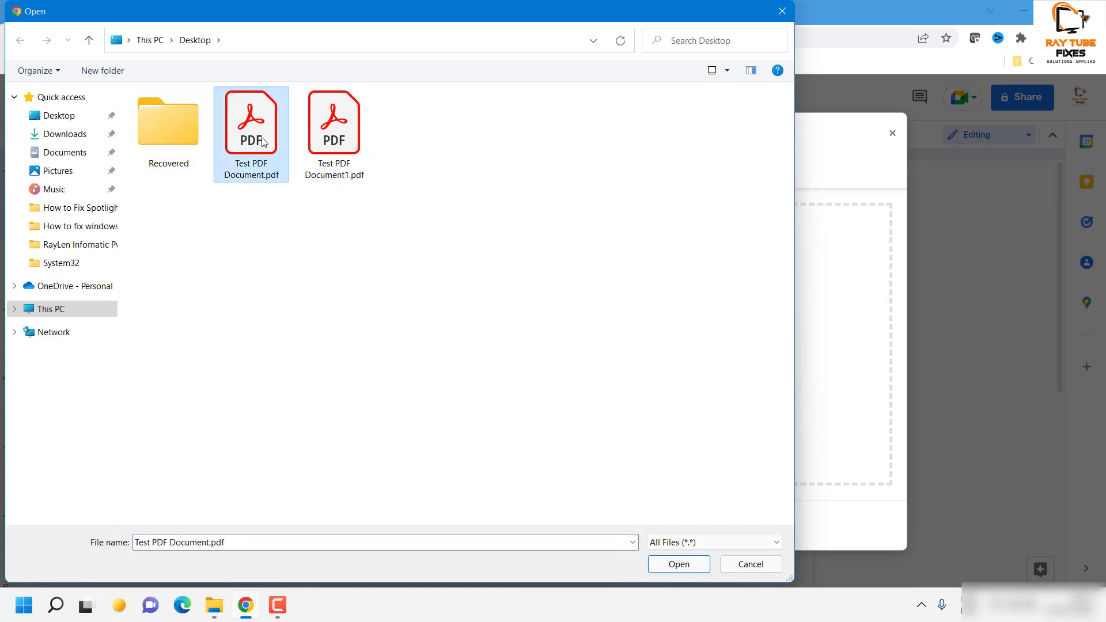
{"action": "right_click", "coordinate": [262, 142]}
{"action": "left_click", "coordinate": [339, 192]}
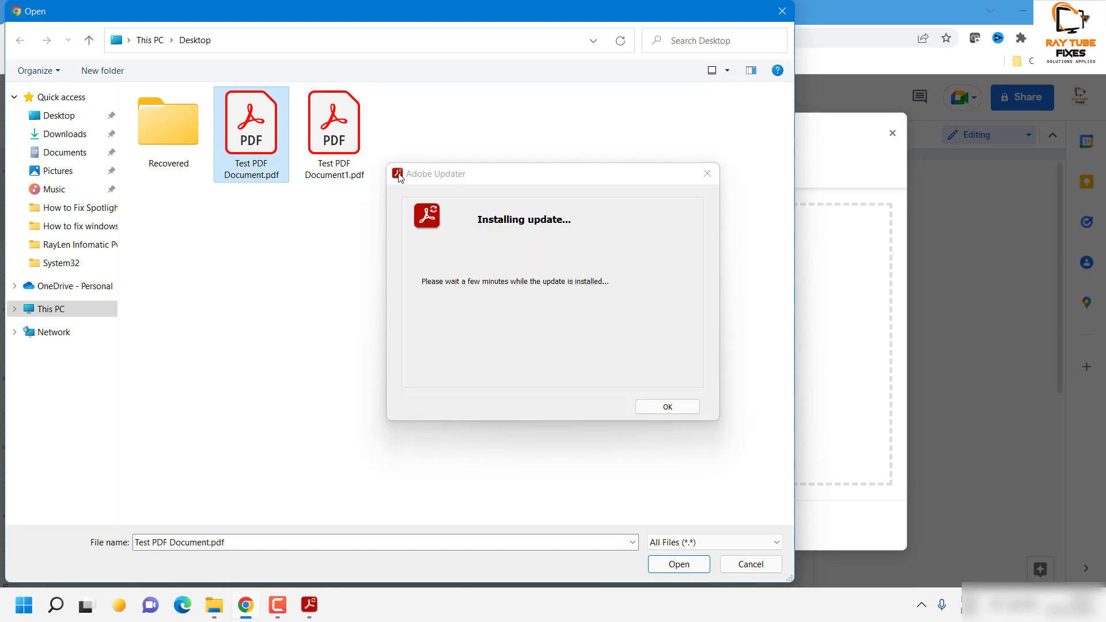
{"action": "left_click", "coordinate": [685, 410]}
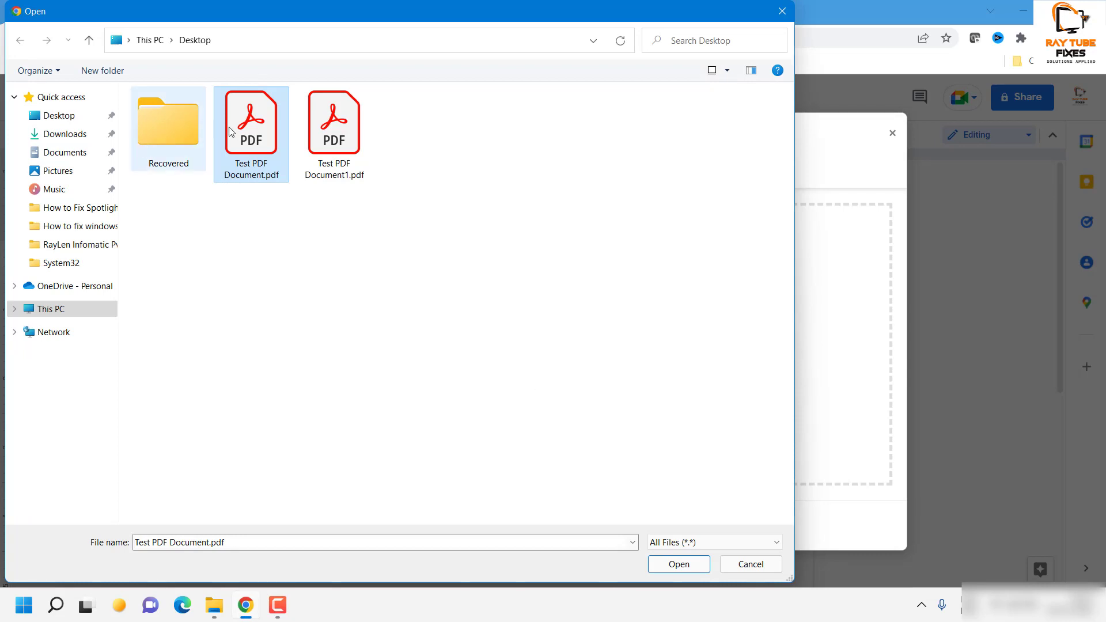
{"action": "double_click", "coordinate": [261, 139]}
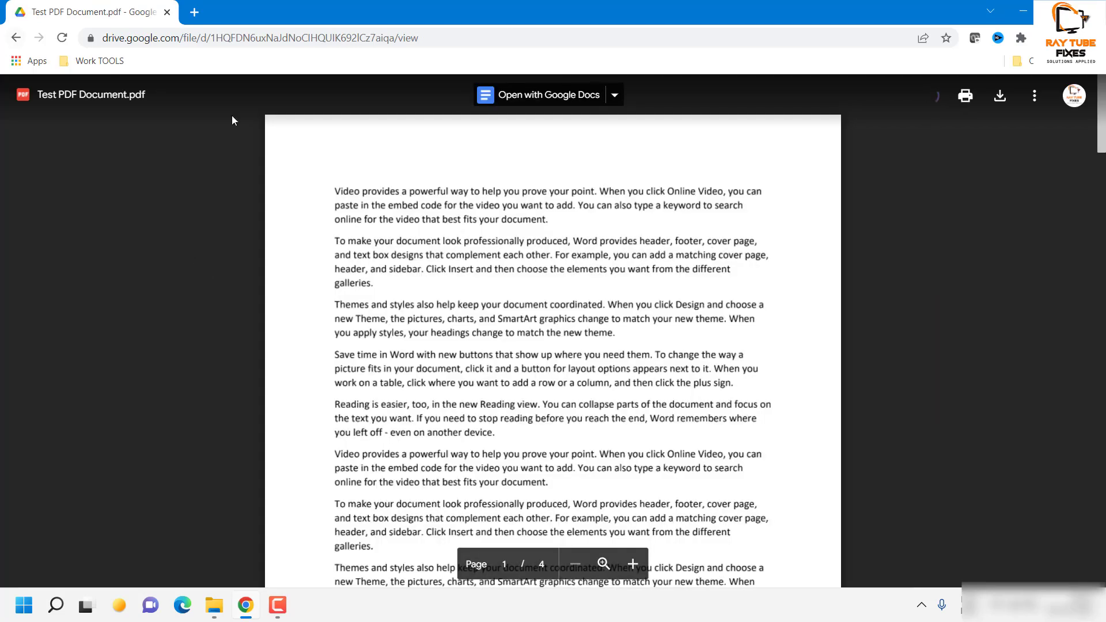
Step: Open the uploaded PDF as an editable Google Docs document from the Drive preview
{"action": "scroll", "coordinate": [1093, 188], "scroll_direction": "down", "scroll_amount": 10}
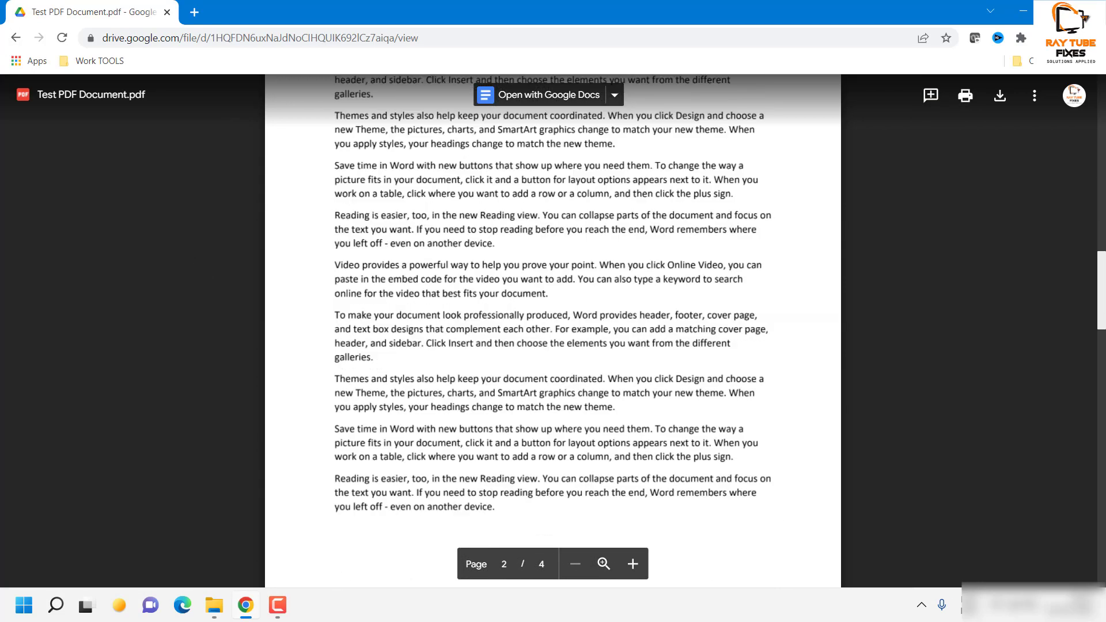
{"action": "scroll", "coordinate": [1093, 187], "scroll_direction": "up", "scroll_amount": 10}
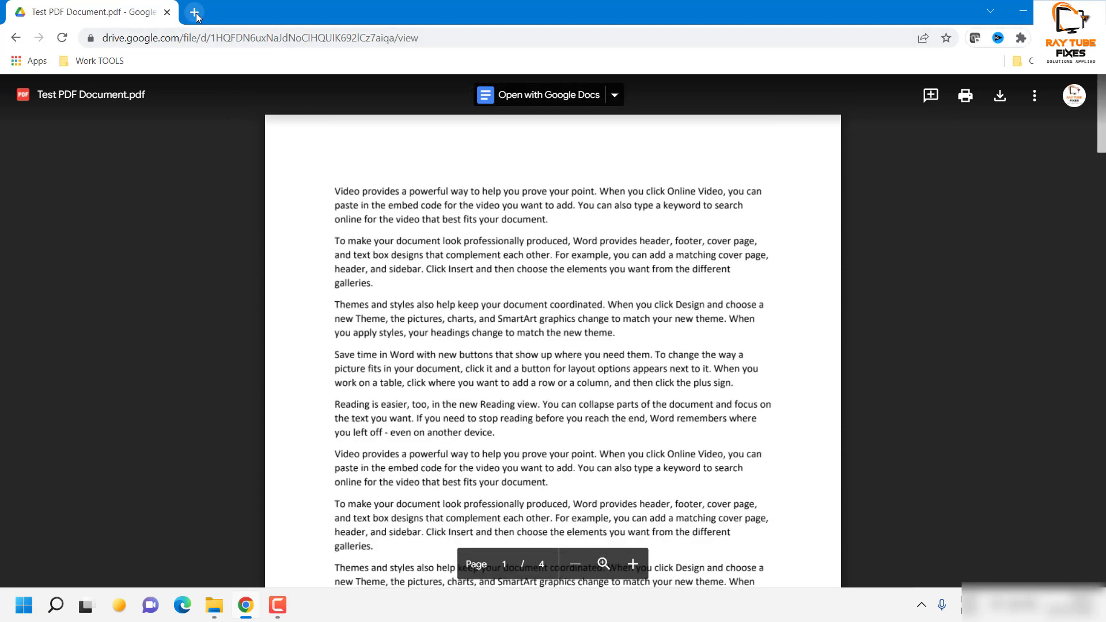
{"action": "left_click", "coordinate": [615, 95]}
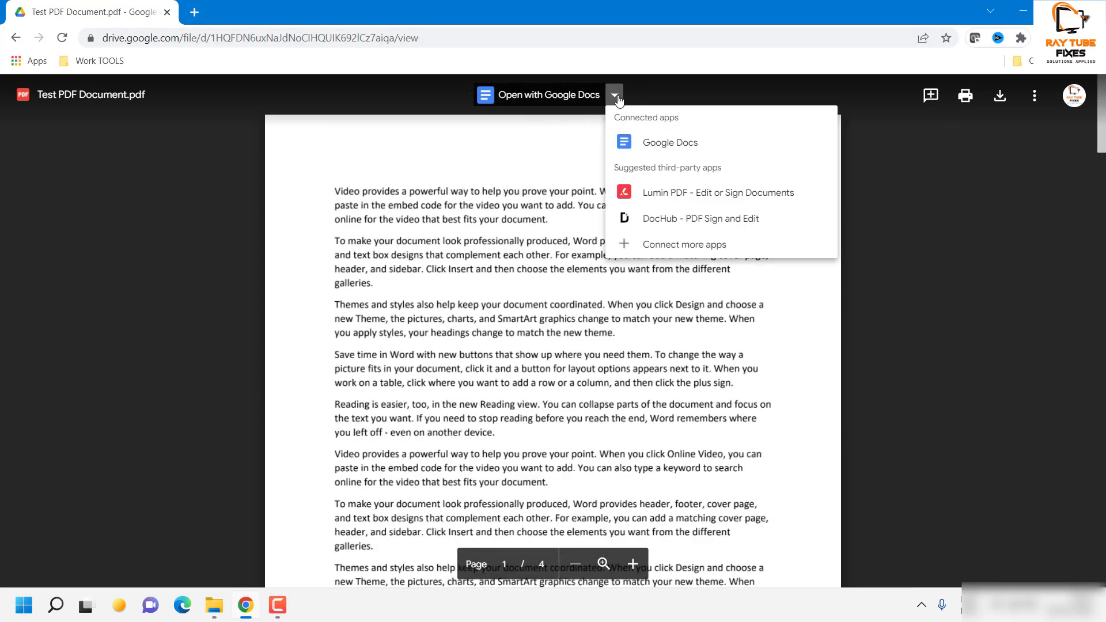
{"action": "left_click", "coordinate": [671, 148]}
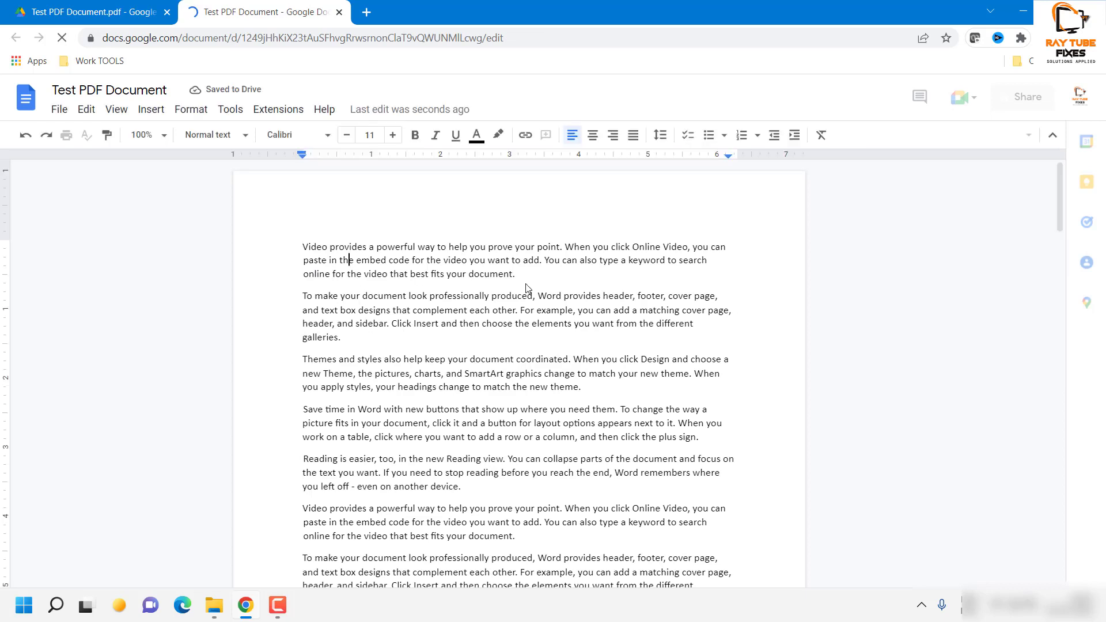
Step: Select the document's first two paragraphs
{"action": "triple_click", "coordinate": [426, 274]}
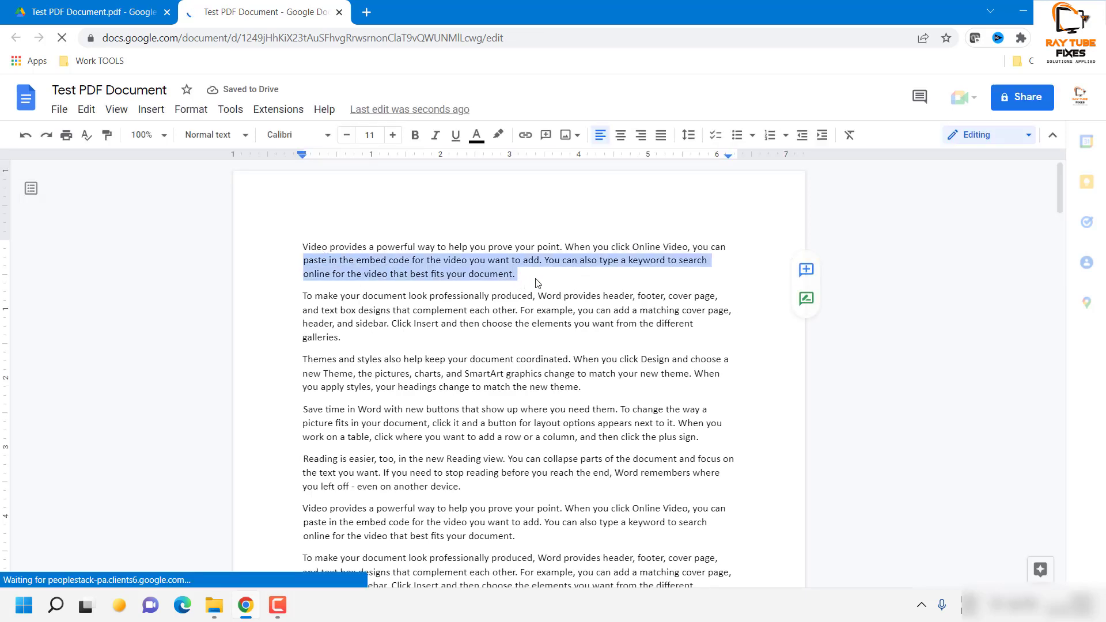
{"action": "left_click", "coordinate": [536, 260]}
{"action": "key", "text": "ctrl+shift+Up"}
{"action": "left_click_drag", "start_coordinate": [560, 277], "coordinate": [296, 258]}
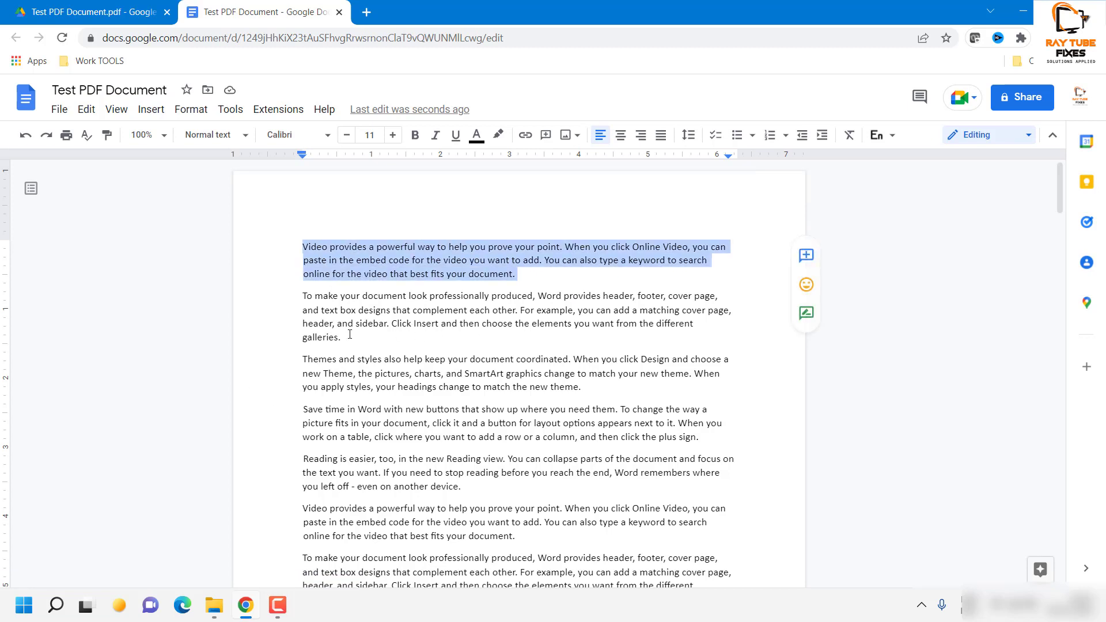
{"action": "left_click_drag", "start_coordinate": [351, 333], "coordinate": [227, 230]}
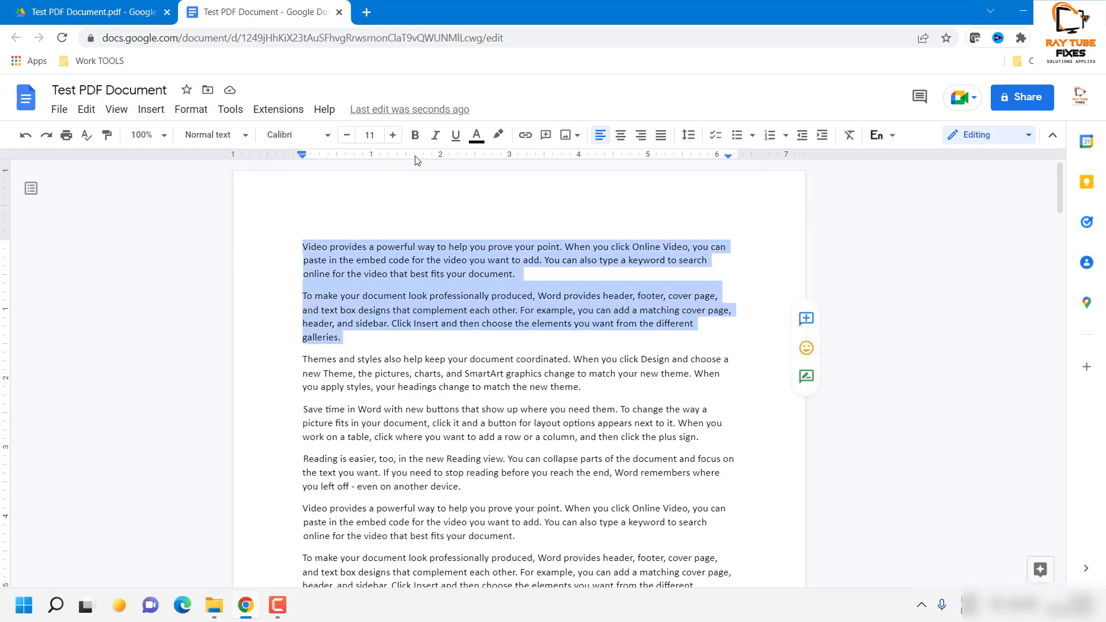
Step: Apply the Title style to the two selected paragraphs
{"action": "left_click", "coordinate": [499, 135]}
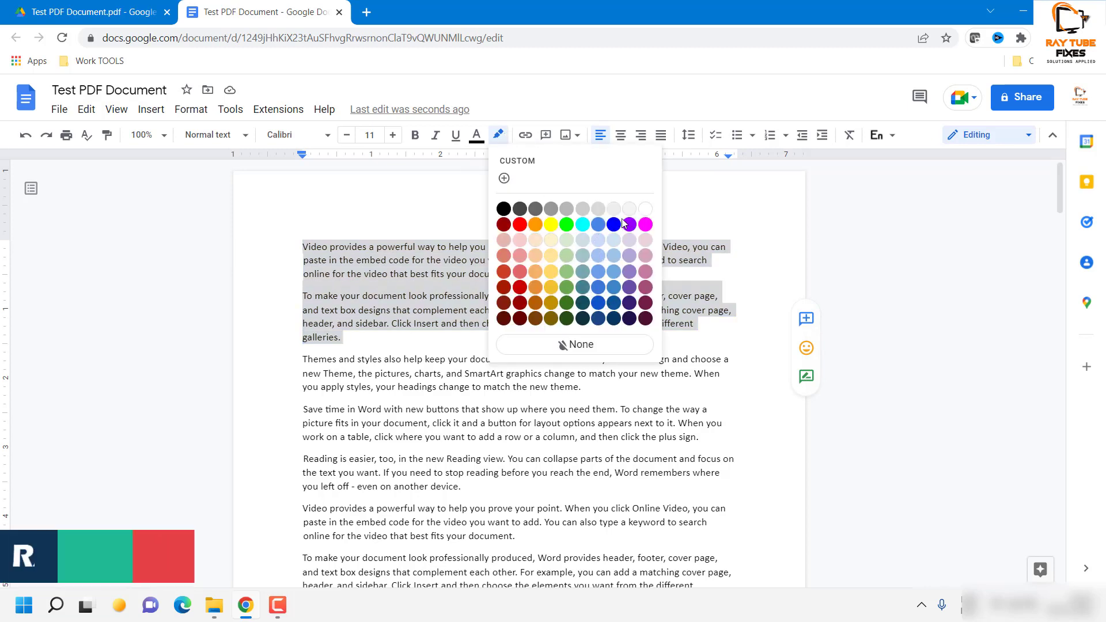
{"action": "left_click", "coordinate": [598, 225]}
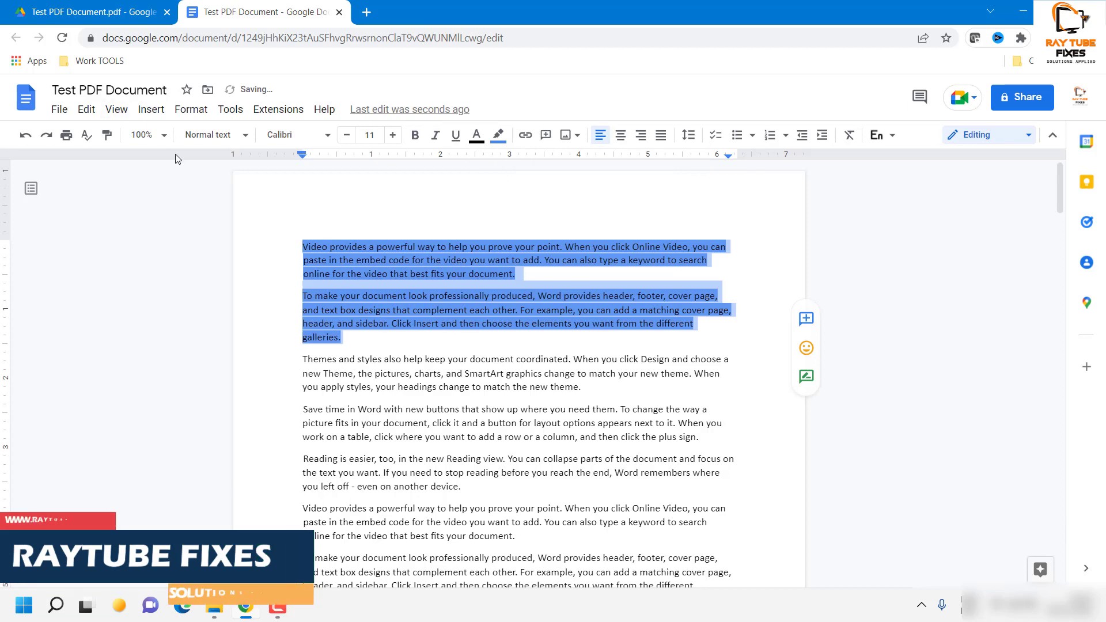
{"action": "left_click", "coordinate": [242, 135]}
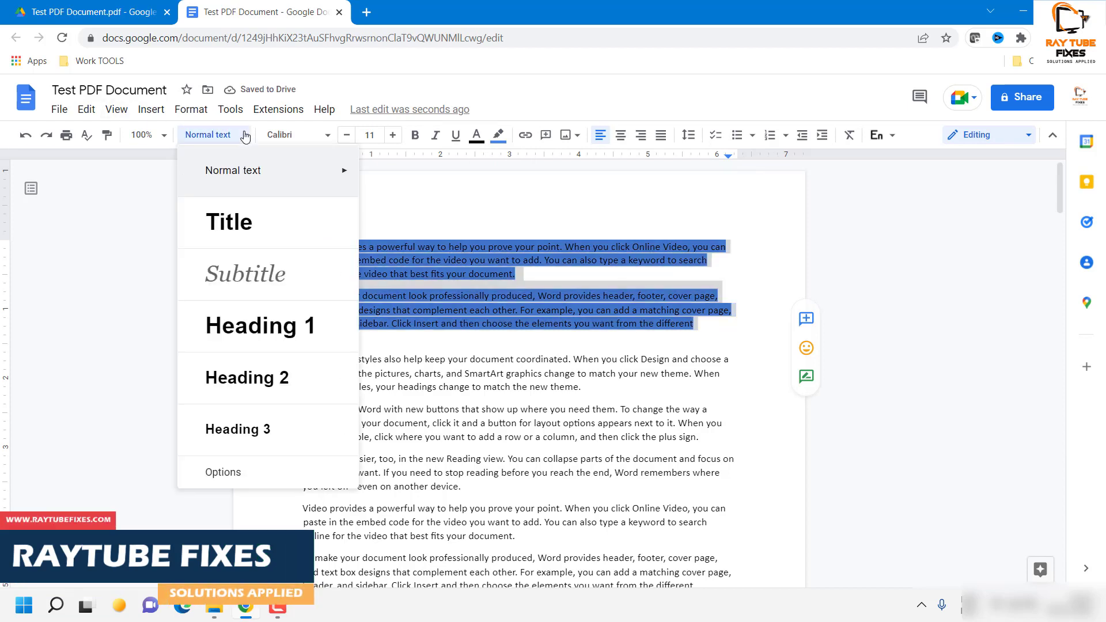
{"action": "left_click", "coordinate": [247, 236]}
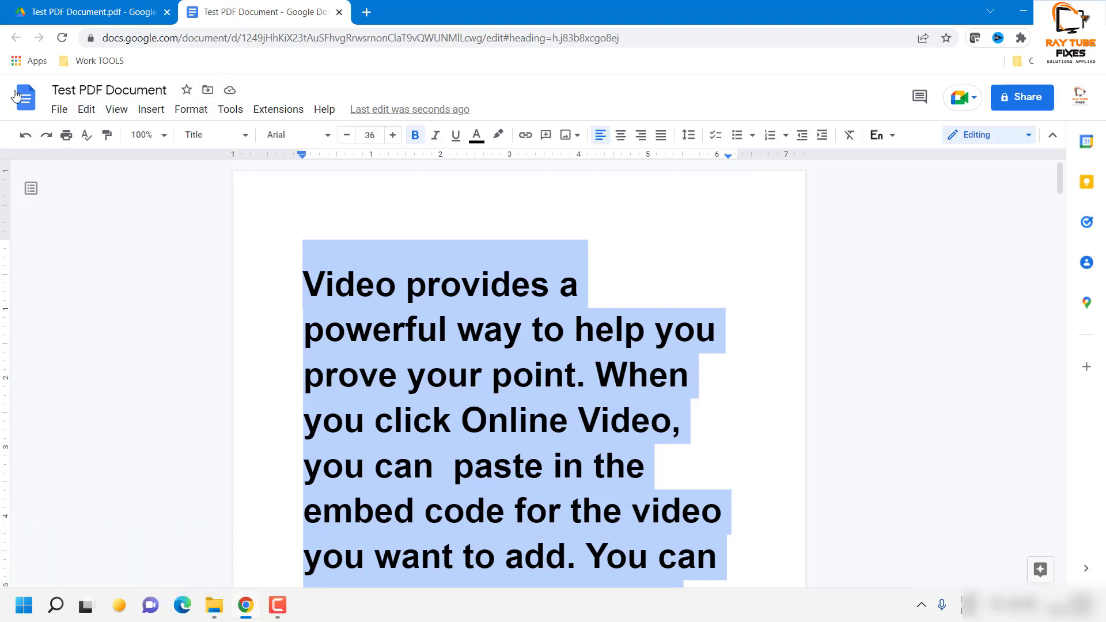
Step: Abandon Make a copy and open the document's print dialog from the File menu
{"action": "left_click", "coordinate": [59, 109]}
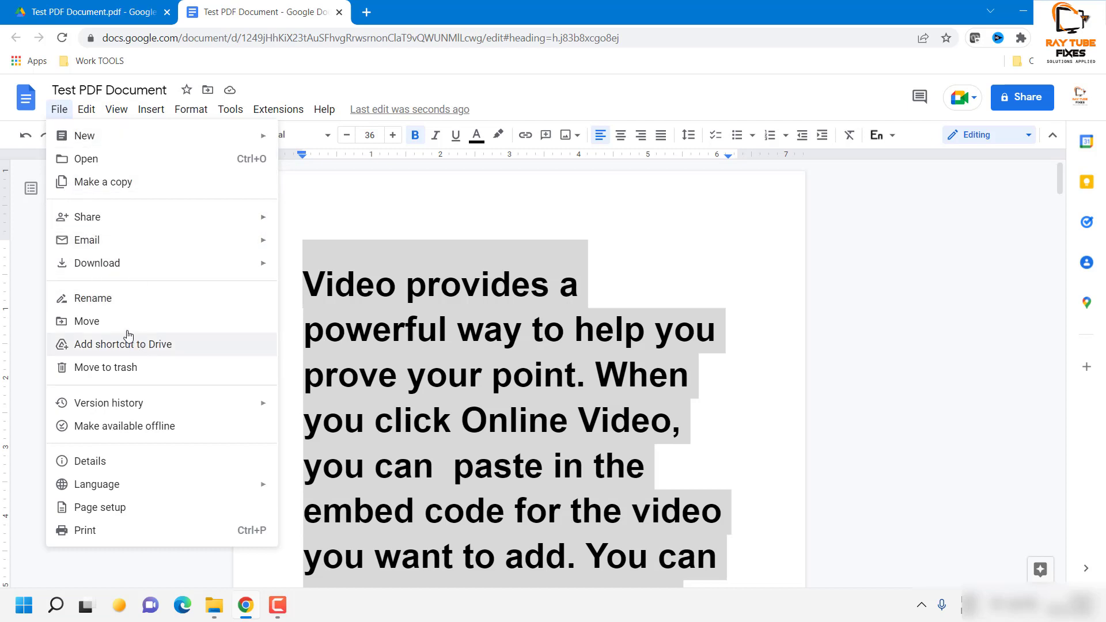
{"action": "left_click", "coordinate": [136, 185]}
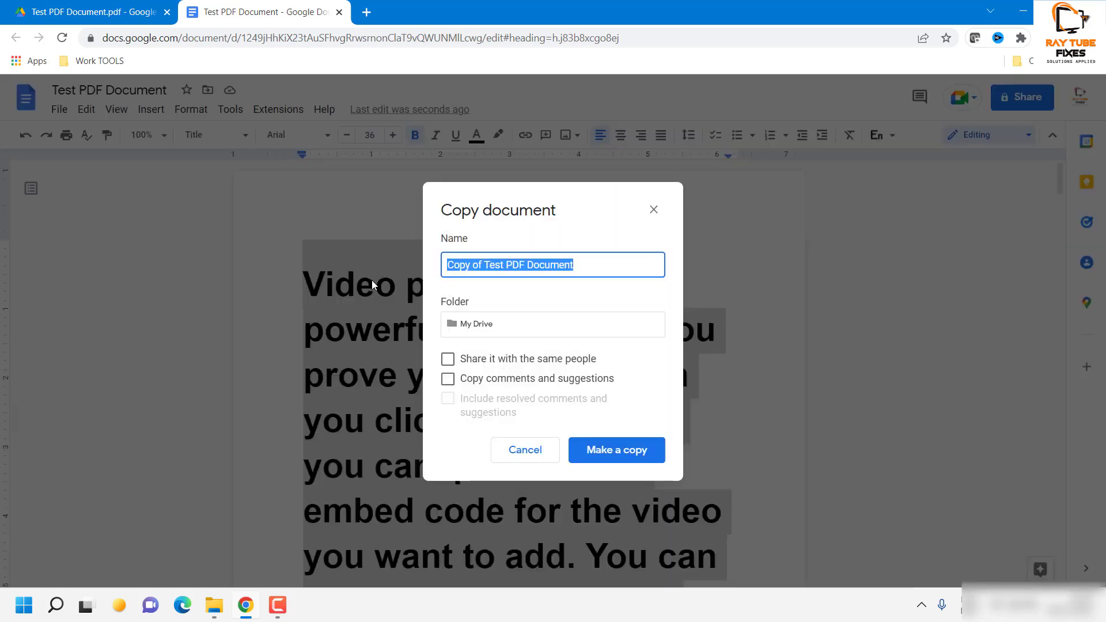
{"action": "key", "text": "Escape"}
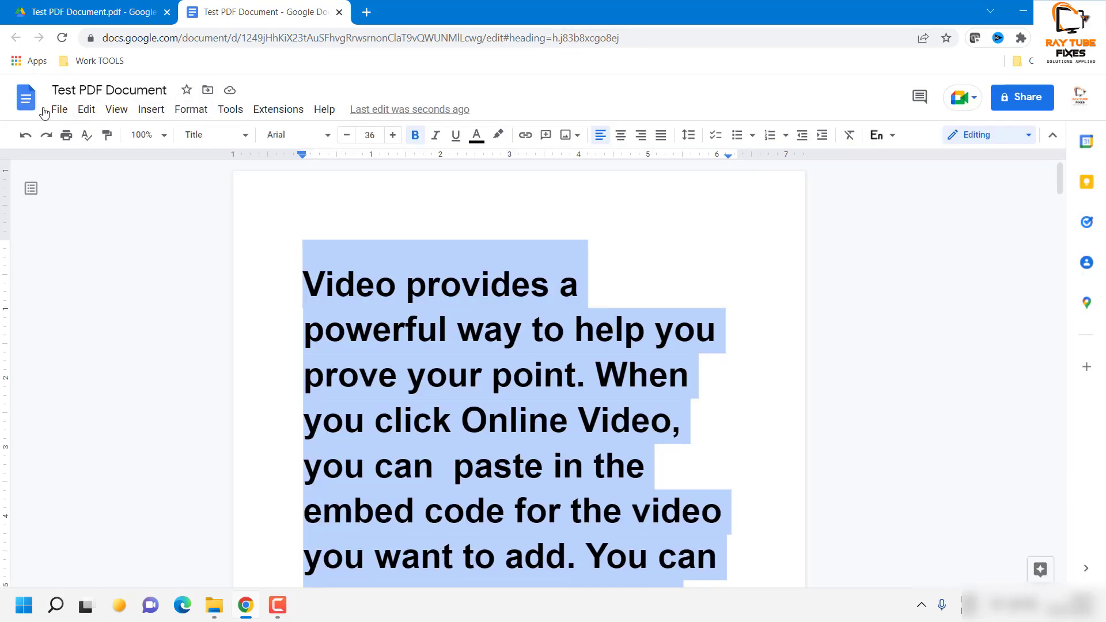
{"action": "left_click", "coordinate": [66, 110]}
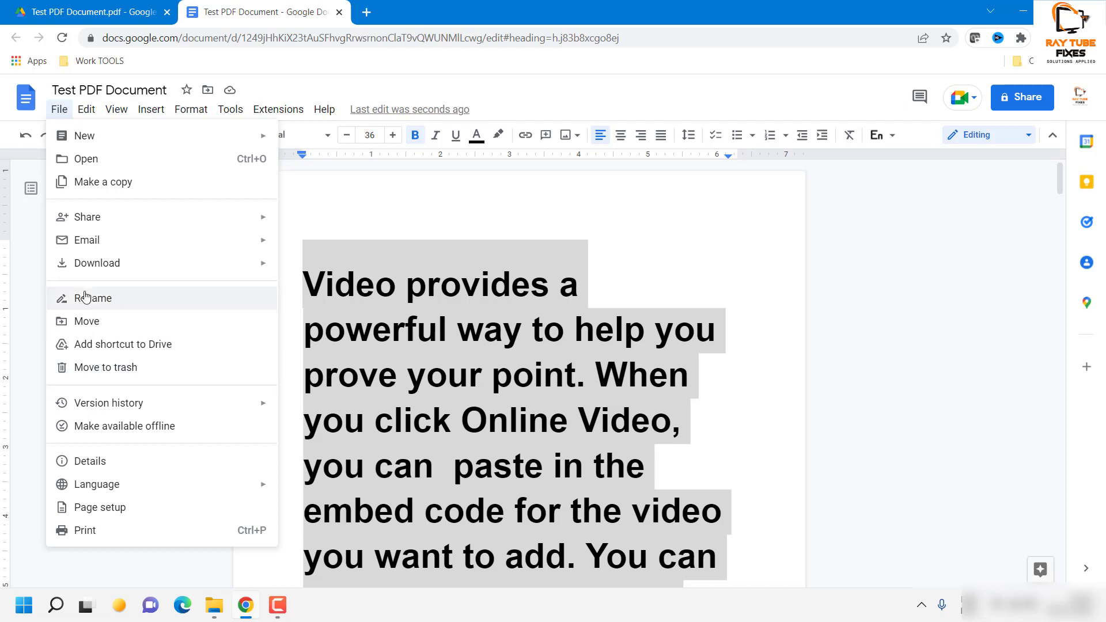
{"action": "mouse_move", "coordinate": [142, 274]}
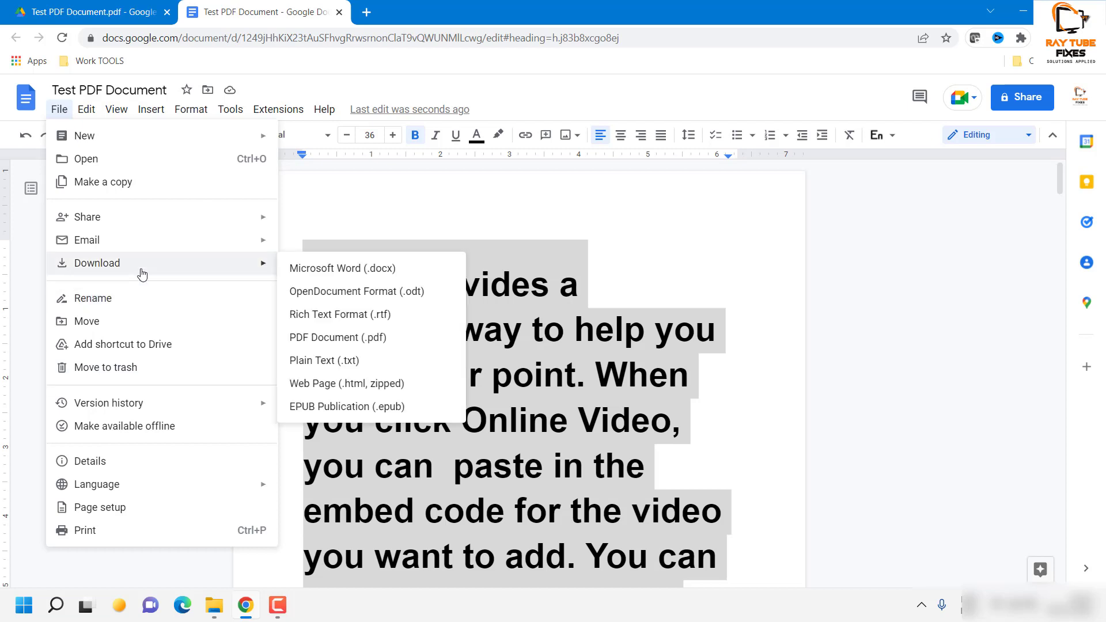
{"action": "left_click", "coordinate": [102, 537]}
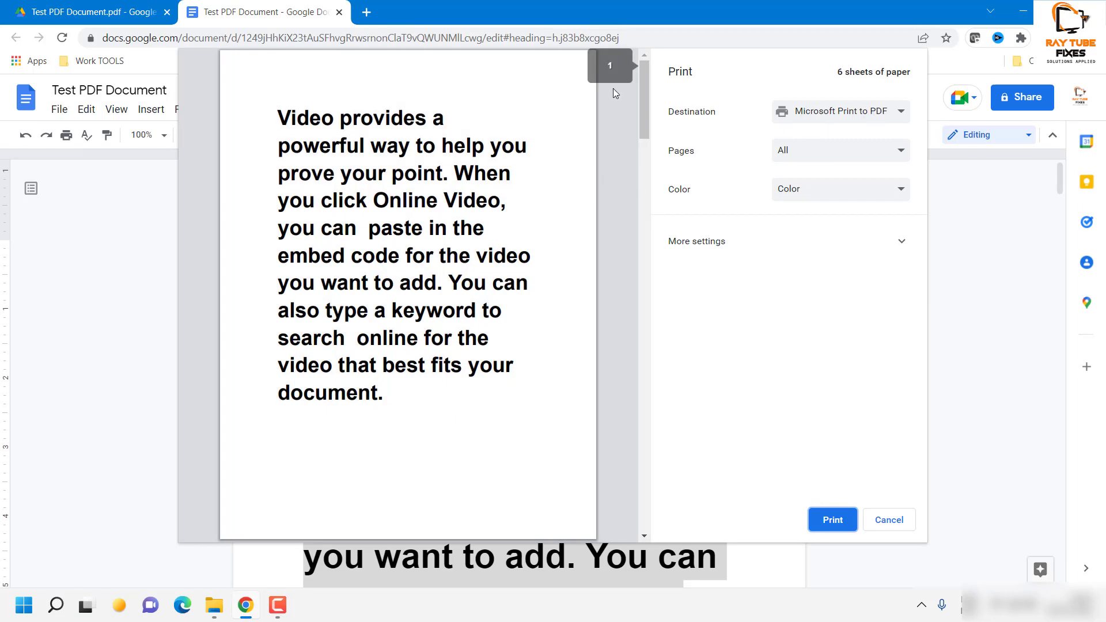
Step: Print to Microsoft Print to PDF, saving the output as 'Test 2 Google Docs' on the Desktop
{"action": "mouse_move", "coordinate": [645, 112]}
{"action": "left_mouse_down"}
{"action": "mouse_move", "coordinate": [645, 318]}
{"action": "mouse_move", "coordinate": [638, 91]}
{"action": "left_mouse_up"}
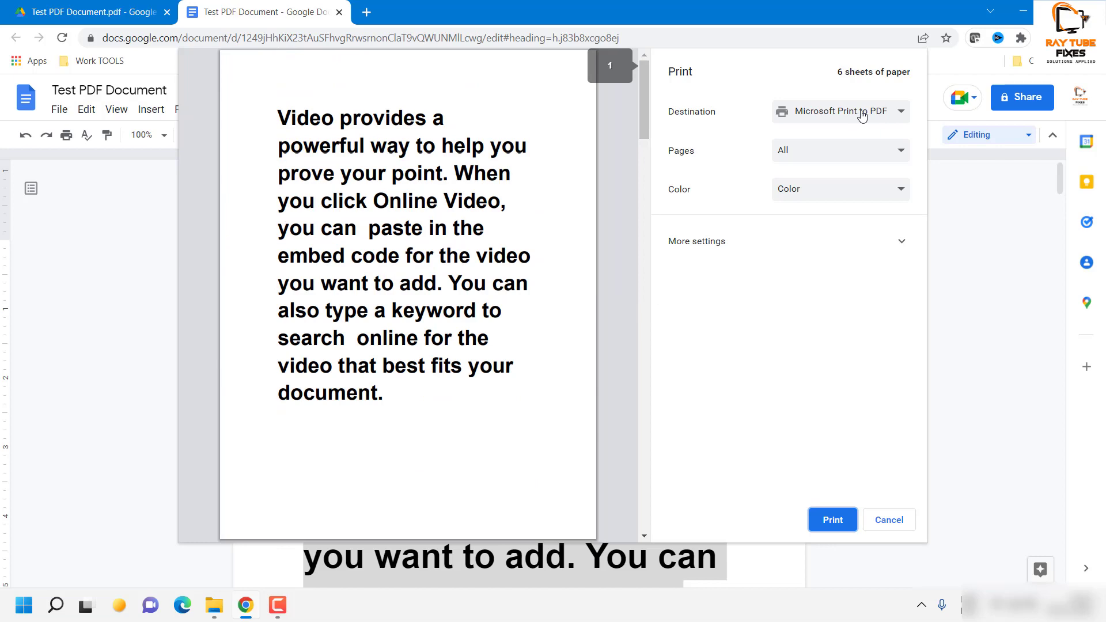
{"action": "left_click", "coordinate": [833, 520]}
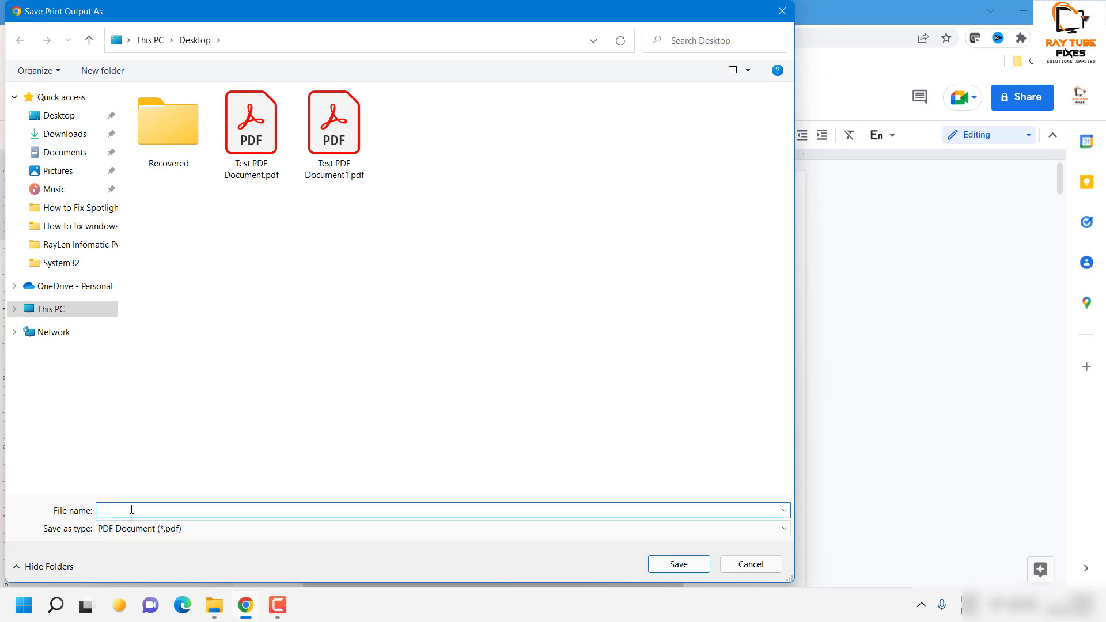
{"action": "type", "text": "Test 2 Google Docs"}
{"action": "key", "text": "Return"}
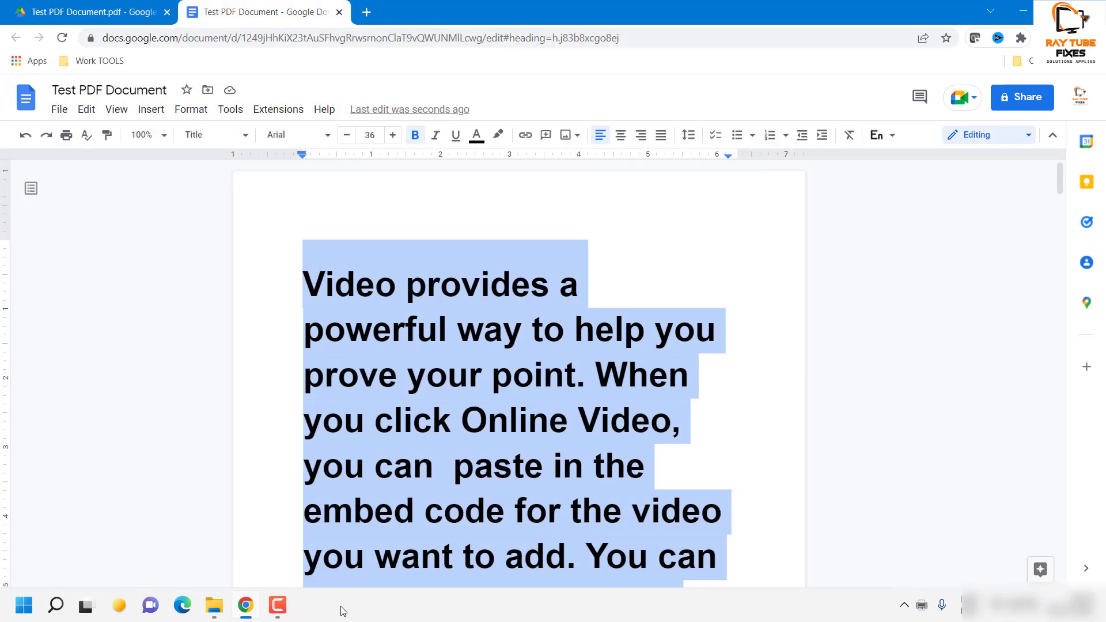
Step: On the Desktop, dismiss the Adobe update notice and bring up Test 2 Google Docs.pdf's open-with options
{"action": "left_click", "coordinate": [211, 612]}
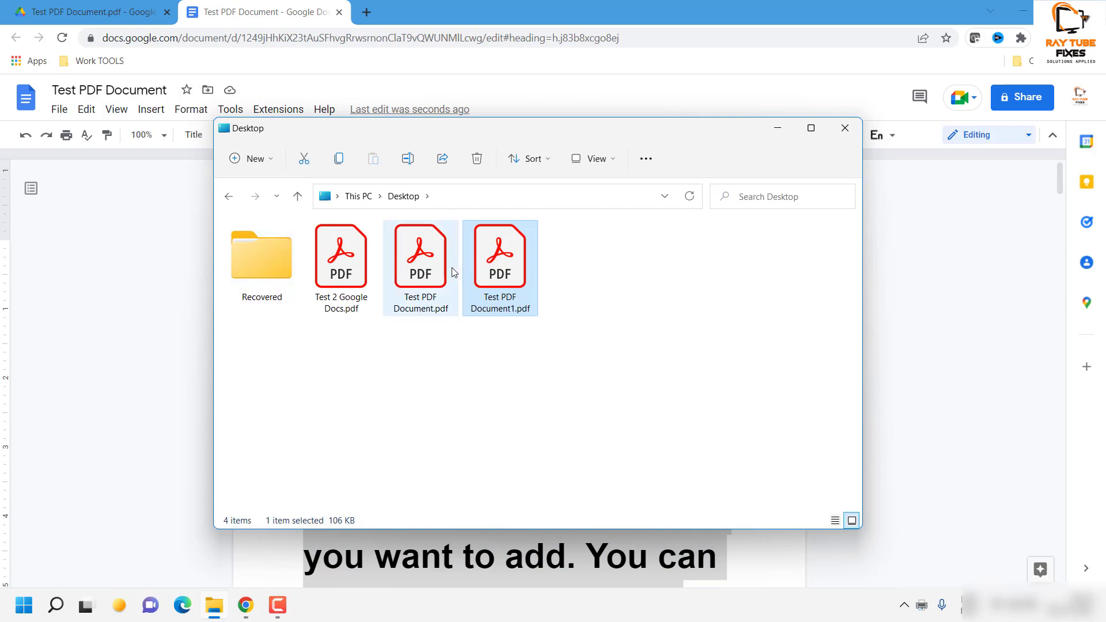
{"action": "right_click", "coordinate": [533, 358]}
{"action": "double_click", "coordinate": [330, 275]}
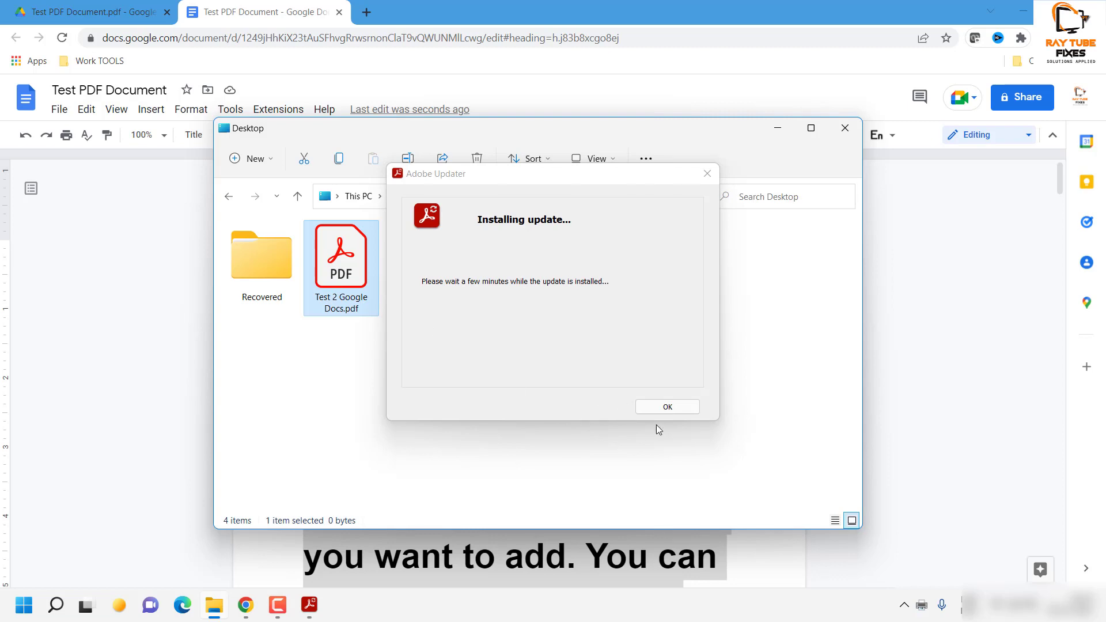
{"action": "left_click", "coordinate": [667, 407]}
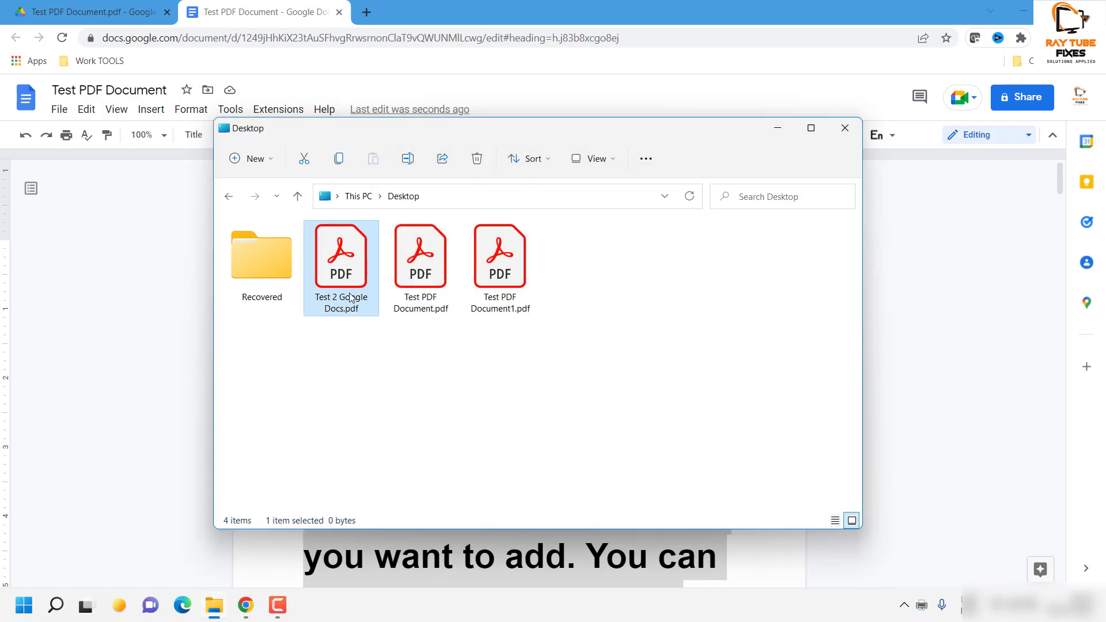
{"action": "right_click", "coordinate": [351, 298]}
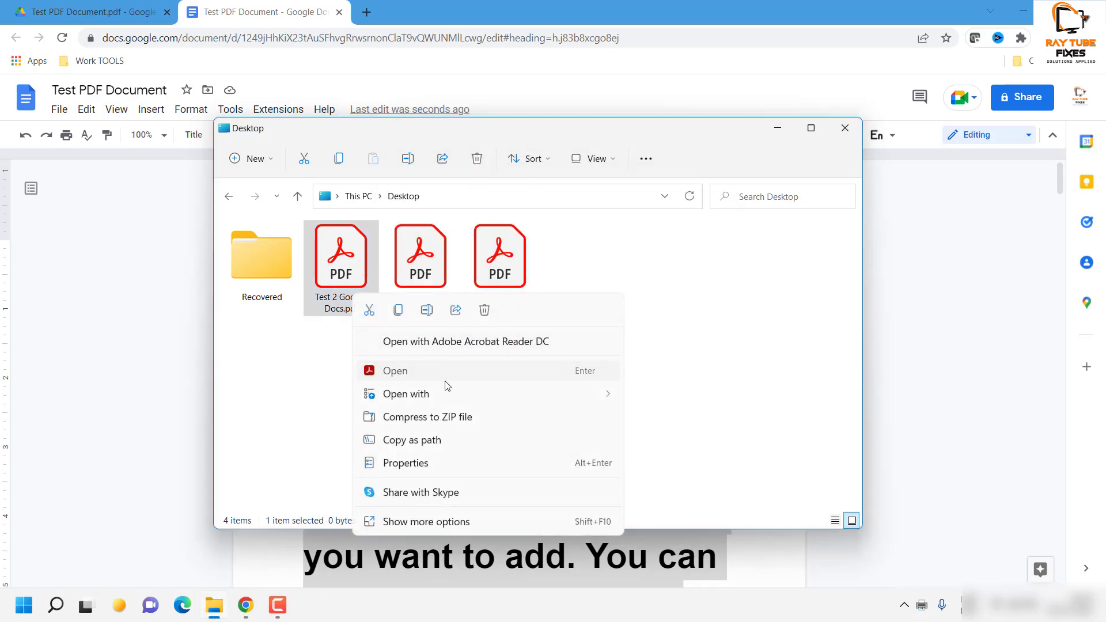
Step: Open Test 2 Google Docs.pdf in Microsoft Edge and maximize the window
{"action": "mouse_move", "coordinate": [445, 394]}
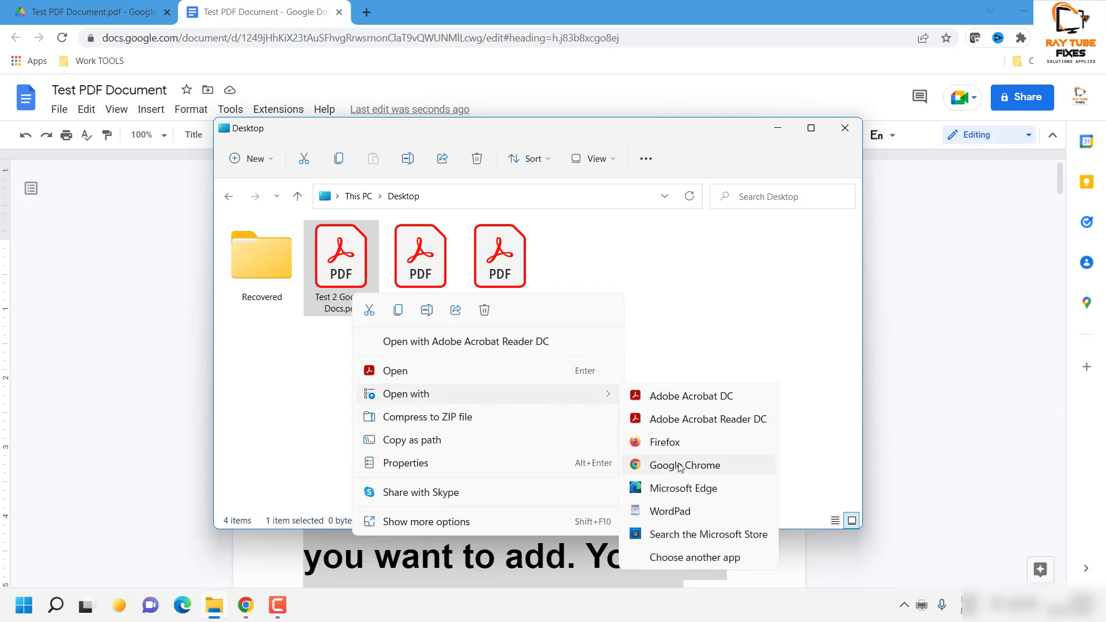
{"action": "left_click", "coordinate": [684, 488]}
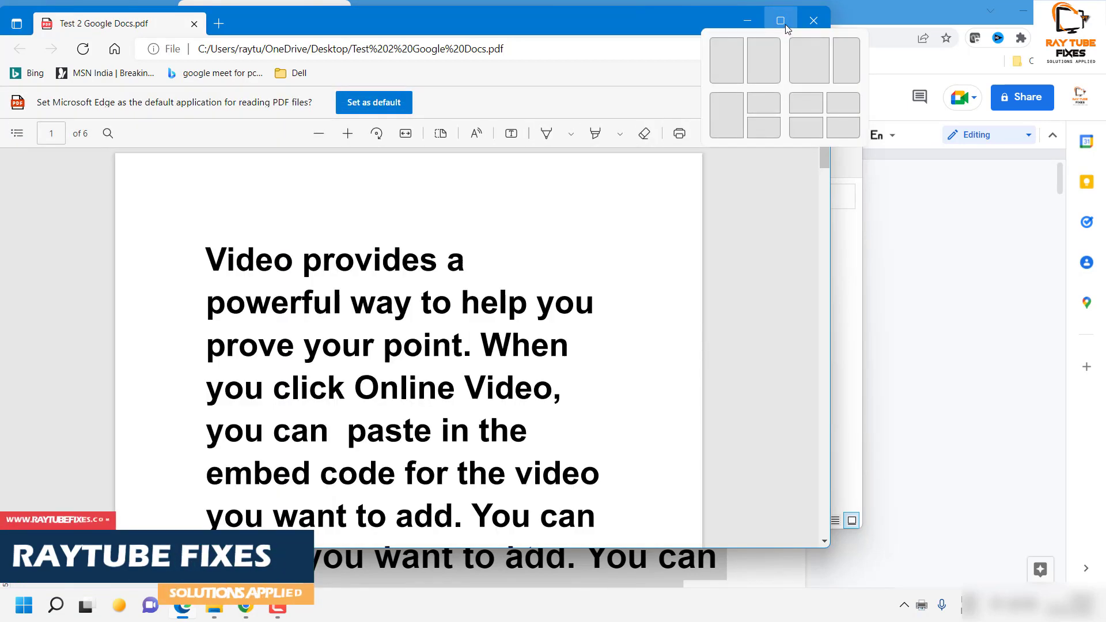
{"action": "left_click", "coordinate": [786, 24]}
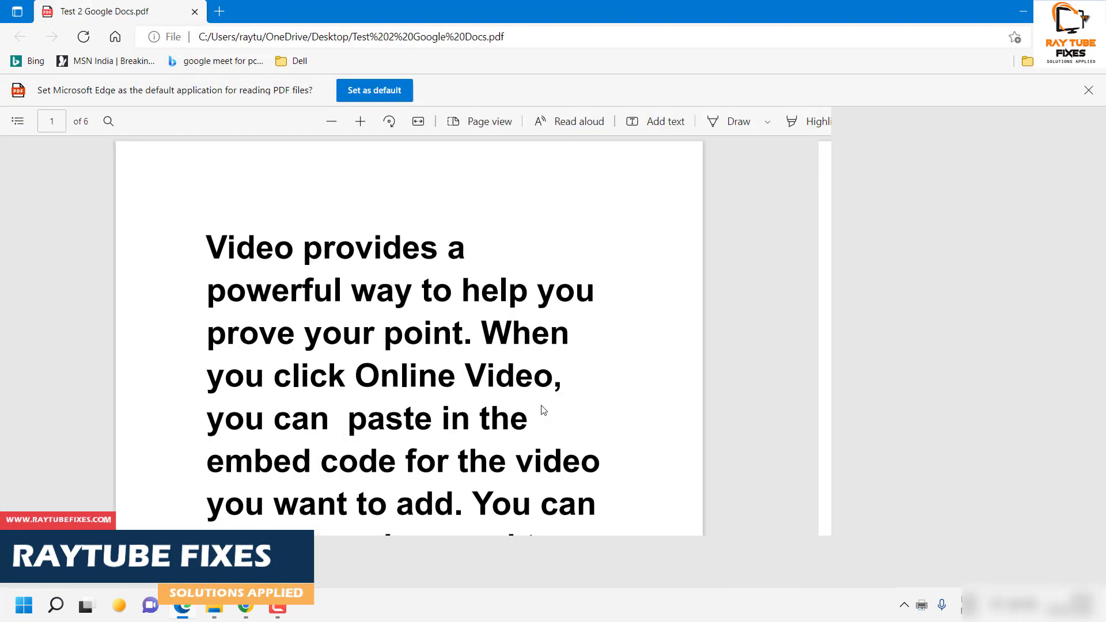
Step: Scroll through the PDF from page 1 to page 6
{"action": "scroll", "coordinate": [1105, 197], "scroll_direction": "down", "scroll_amount": 10}
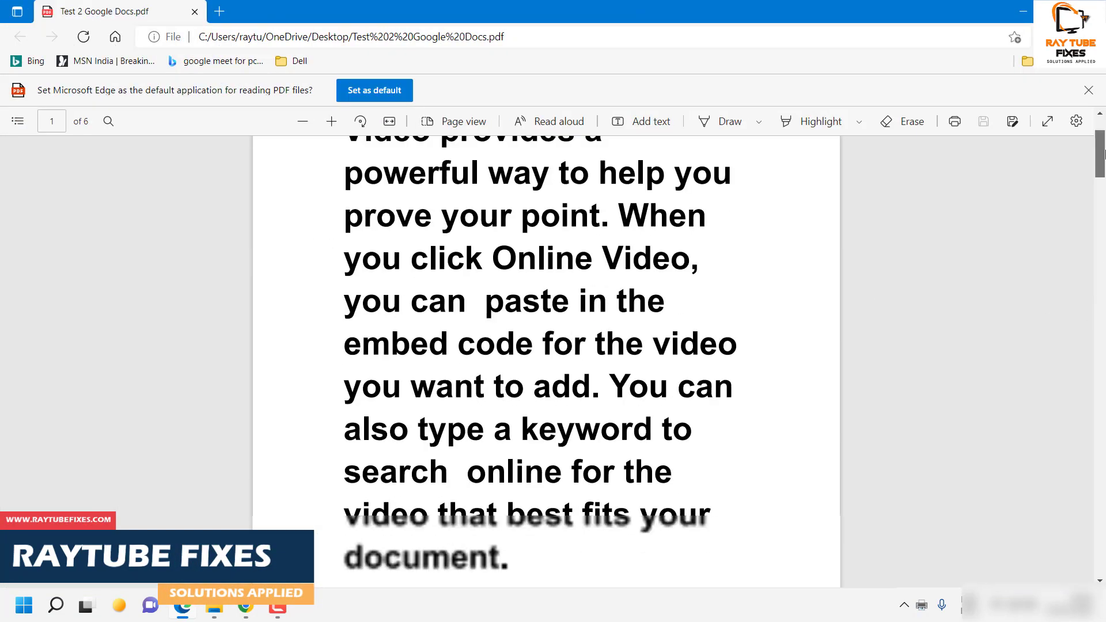
{"action": "scroll", "coordinate": [1105, 237], "scroll_direction": "down", "scroll_amount": 20}
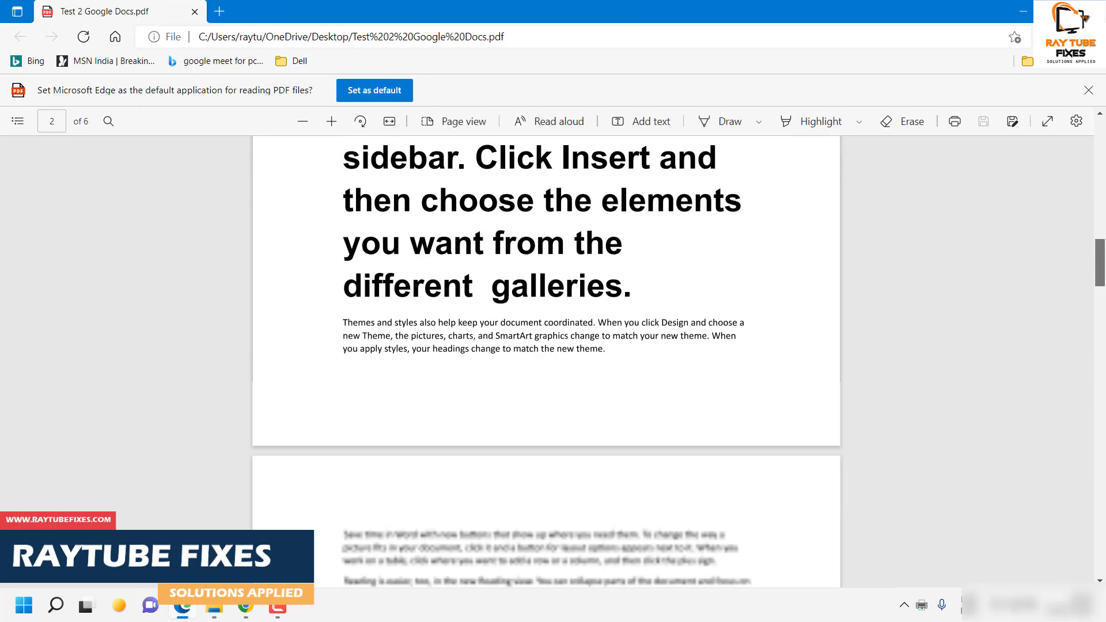
{"action": "scroll", "coordinate": [1077, 473], "scroll_direction": "down", "scroll_amount": 15}
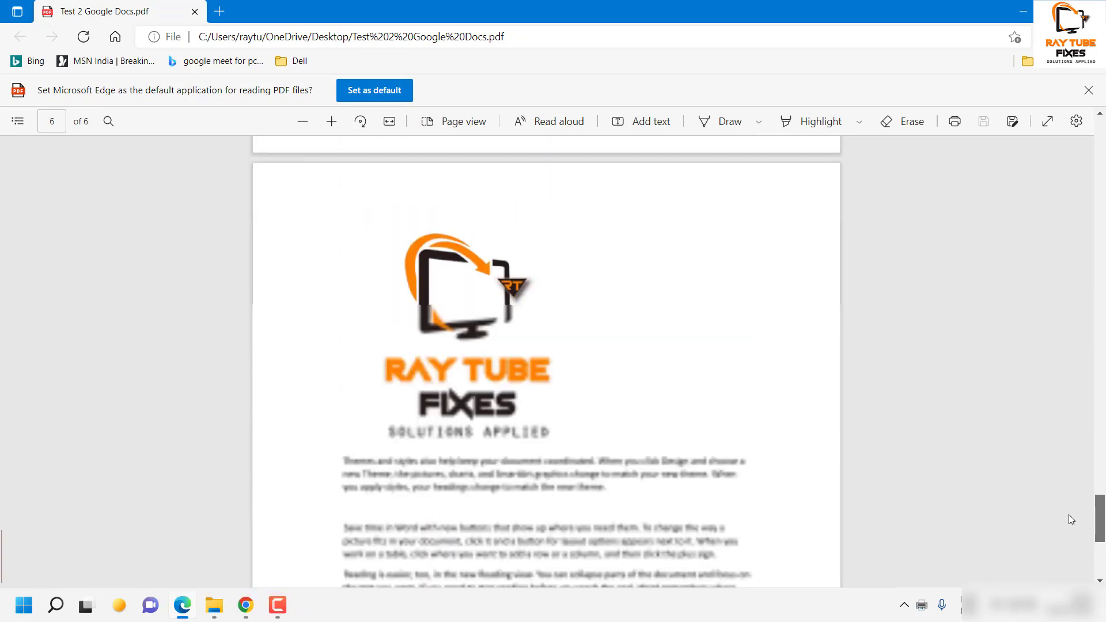